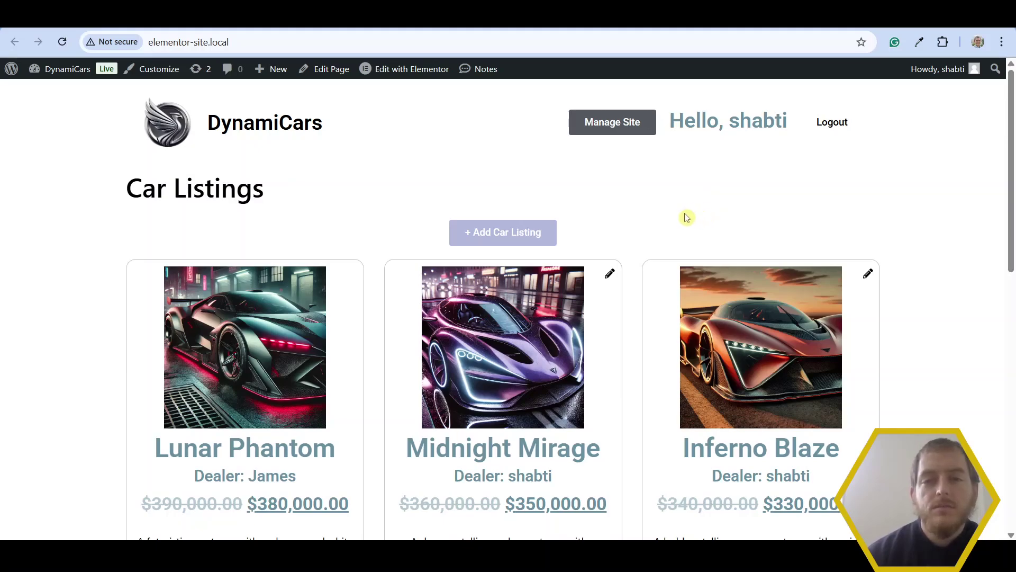
# Browse the Car Listings grid and open the Midnight Mirage card's pencil edit form.
pyautogui.scroll(-1, 667, 244)
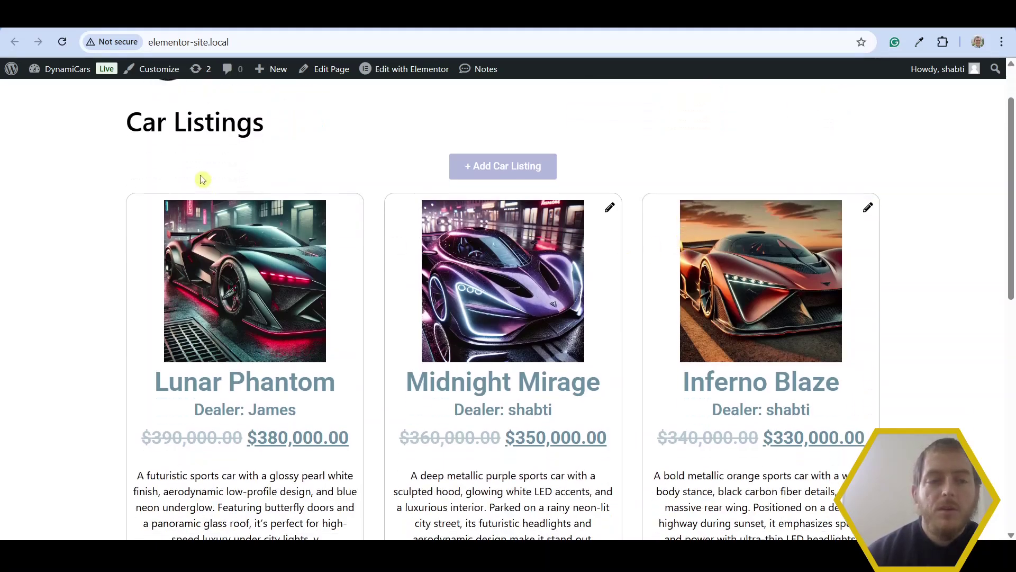
pyautogui.scroll(1, 249, 175)
pyautogui.scroll(-2, 270, 201)
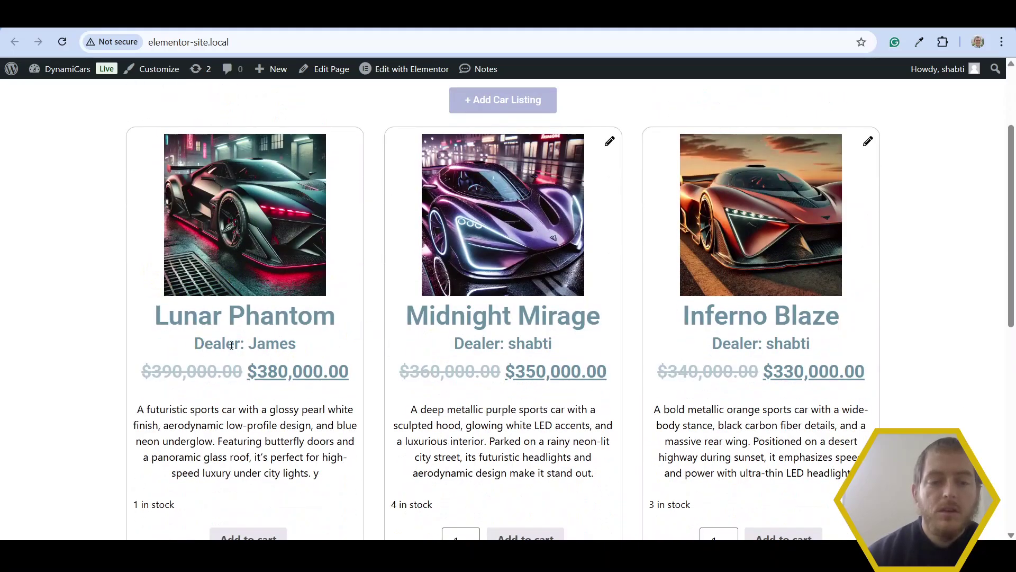
pyautogui.scroll(-2, 292, 342)
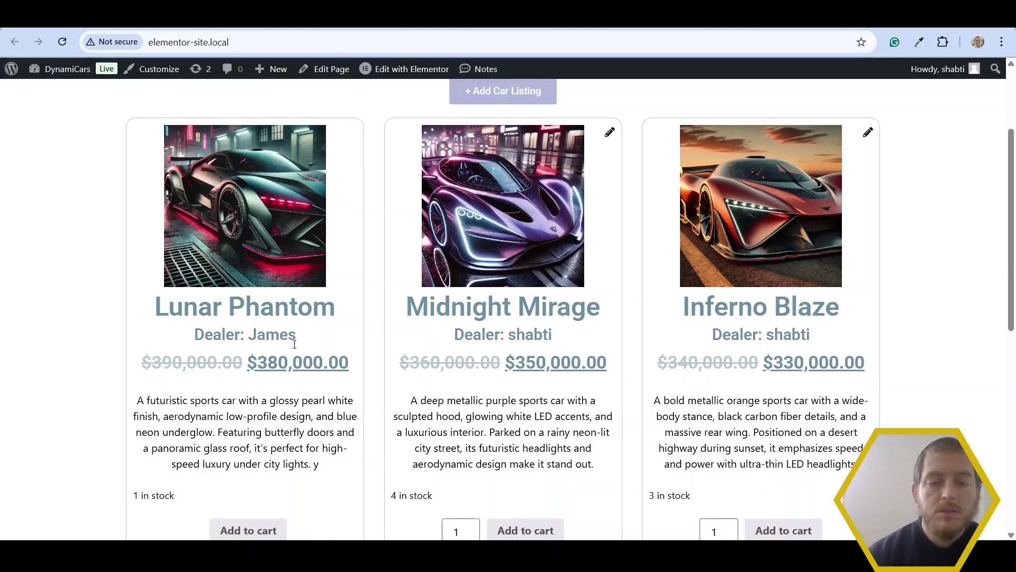
pyautogui.scroll(3, 571, 296)
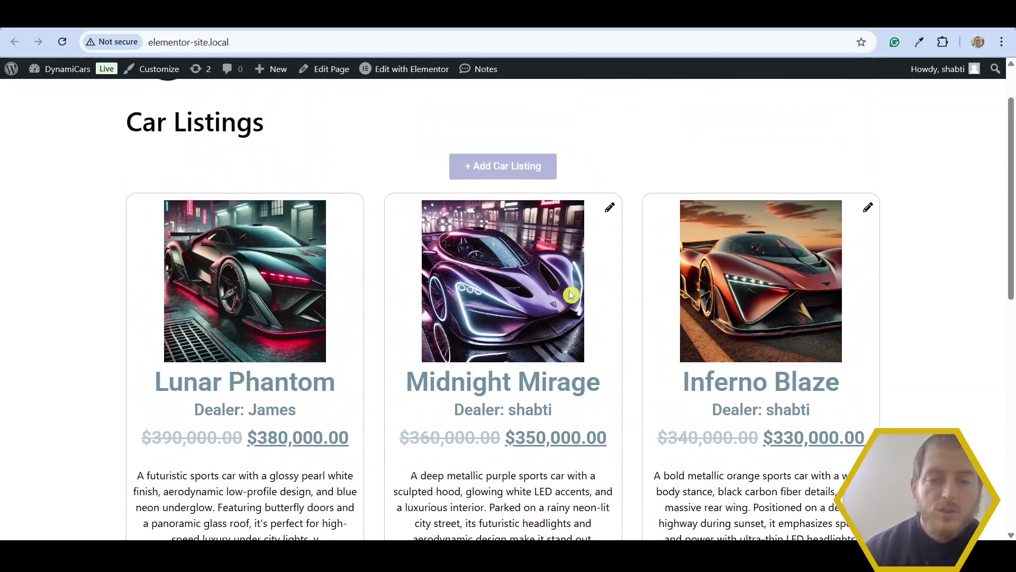
pyautogui.click(613, 211)
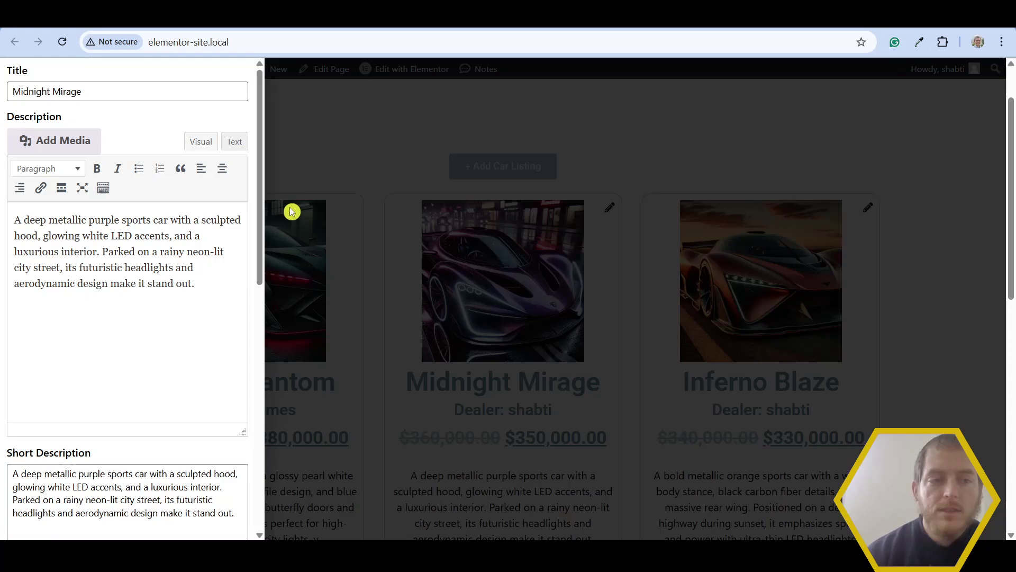
# Change Midnight Mirage's sale price to 350001 and submit the form.
pyautogui.scroll(-3, 141, 131)
pyautogui.scroll(3, 142, 162)
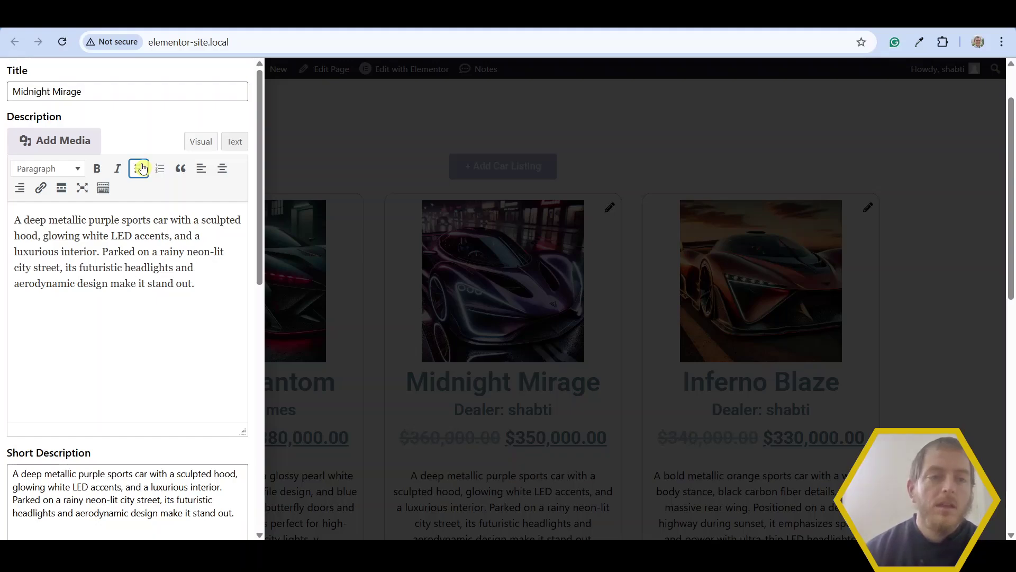
pyautogui.scroll(-7, 143, 163)
pyautogui.click(68, 266)
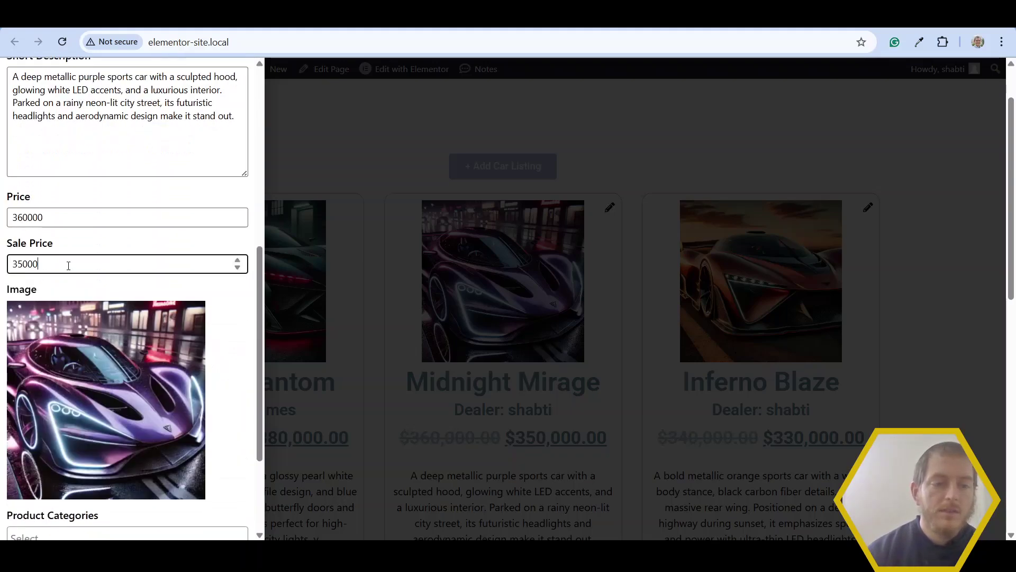
pyautogui.scroll(-3, 68, 266)
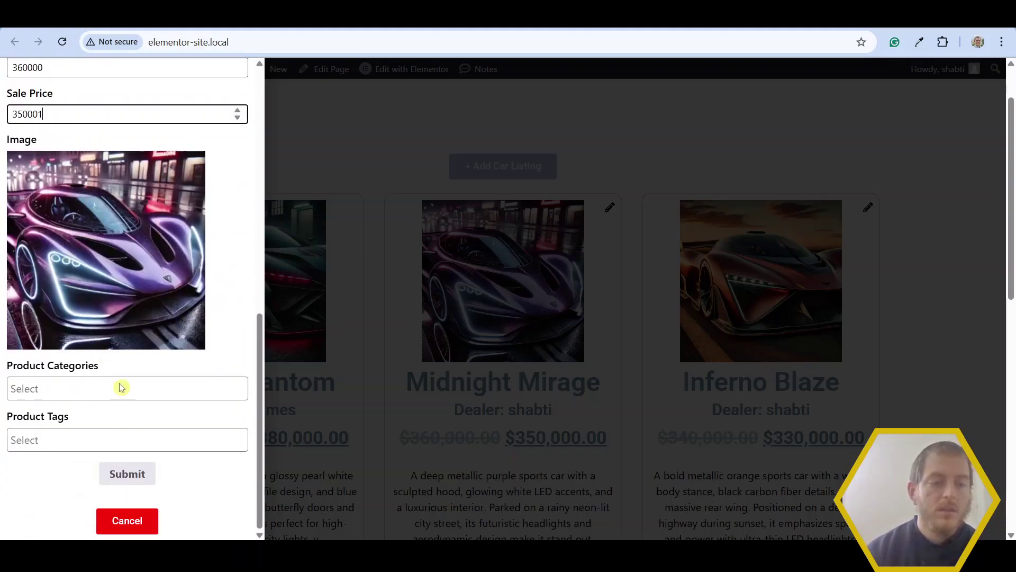
pyautogui.click(127, 474)
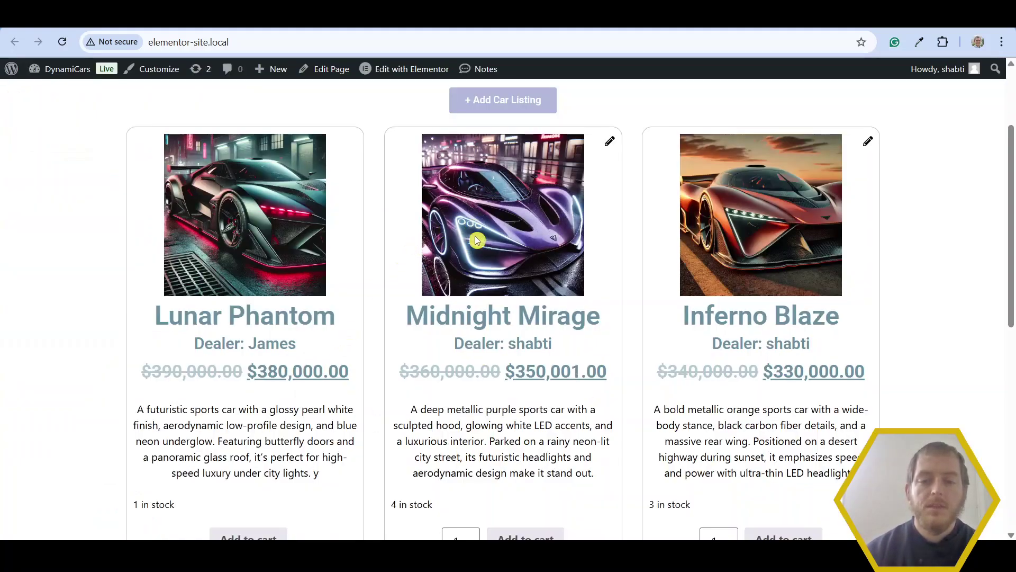
# Switch to the other dealer's incognito Car Listings window.
pyautogui.scroll(1, 476, 239)
pyautogui.moveTo(524, 562)
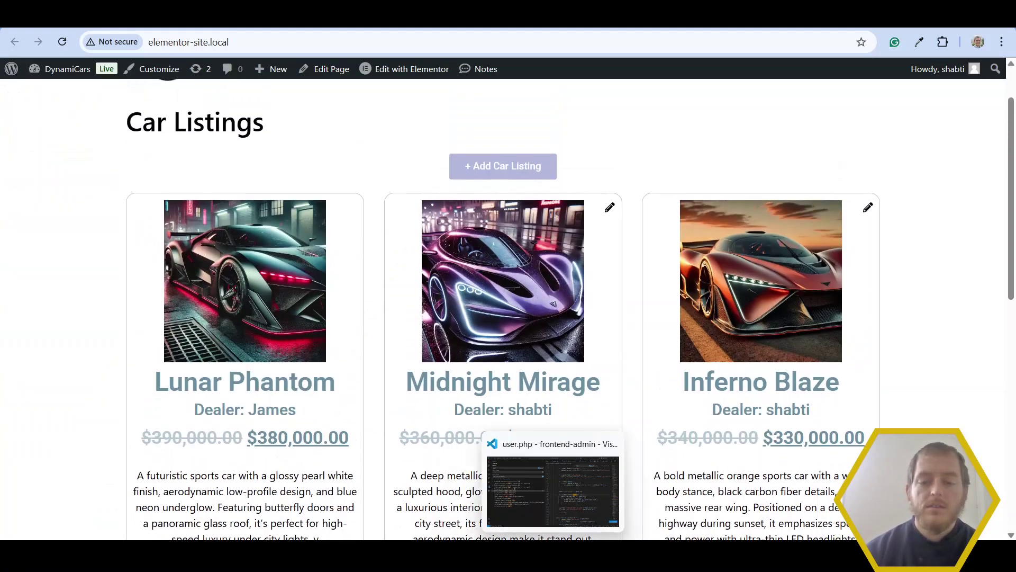
pyautogui.click(561, 493)
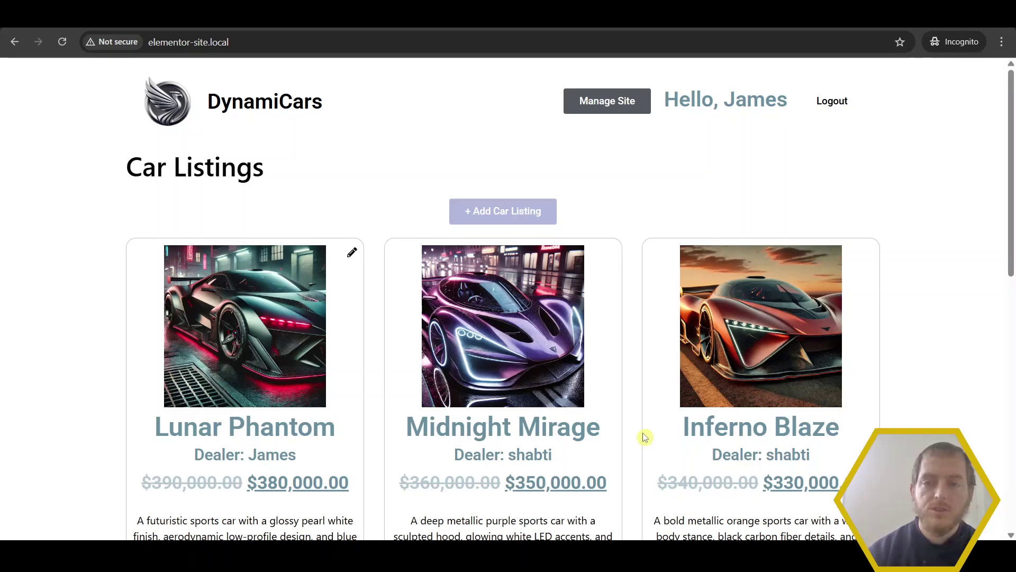
# As the other dealer, rename Lunar Phantom to 'Lunar Phantomo' through its pencil form and submit.
pyautogui.scroll(-1, 351, 127)
pyautogui.scroll(1, 354, 129)
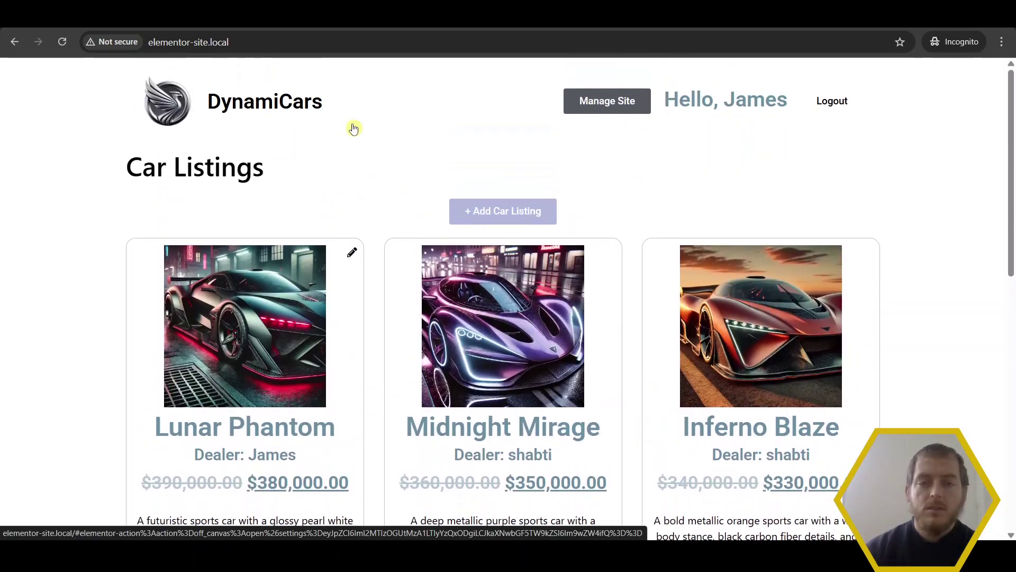
pyautogui.scroll(-1, 653, 122)
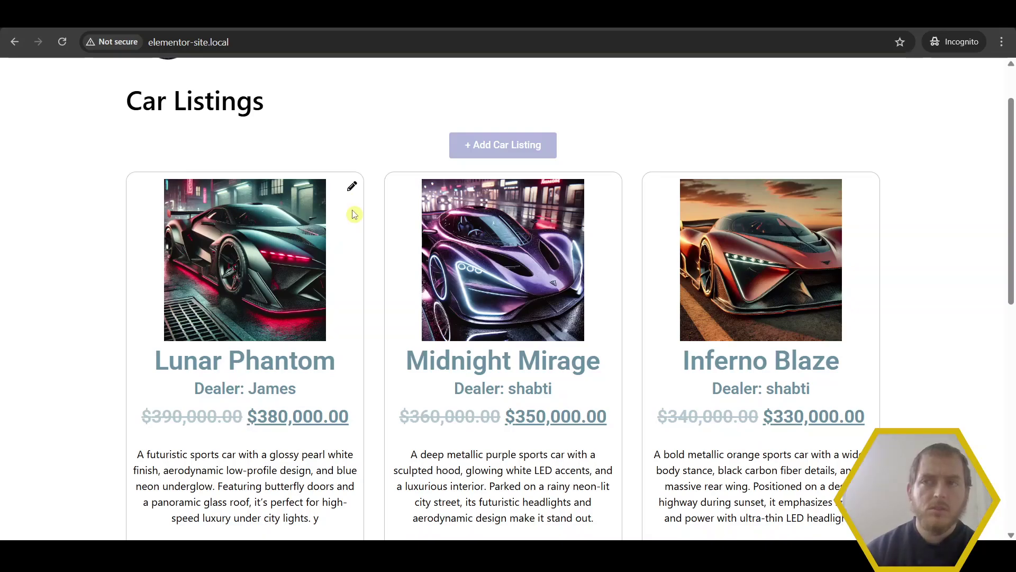
pyautogui.click(352, 186)
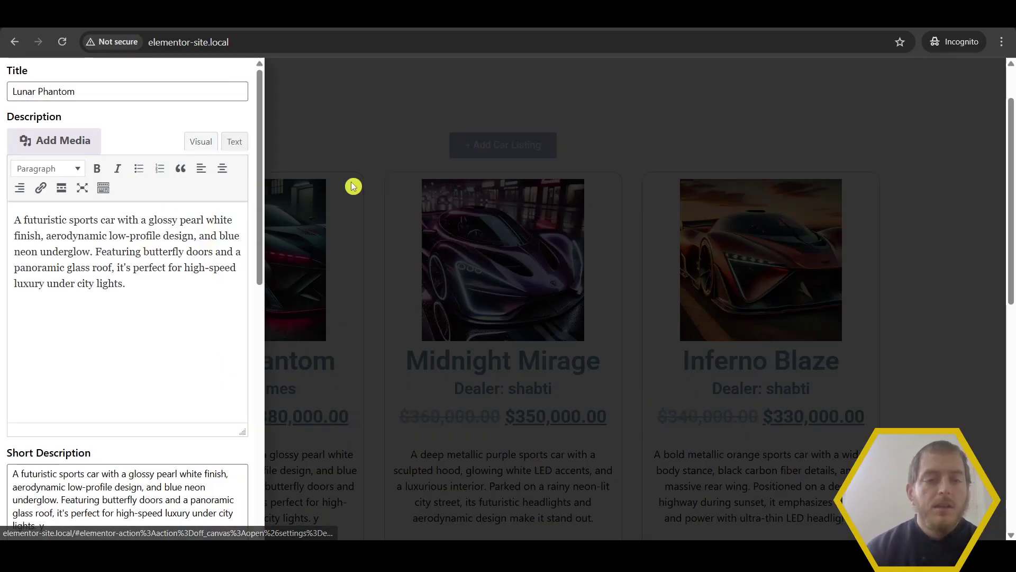
pyautogui.click(103, 91)
pyautogui.write('o')
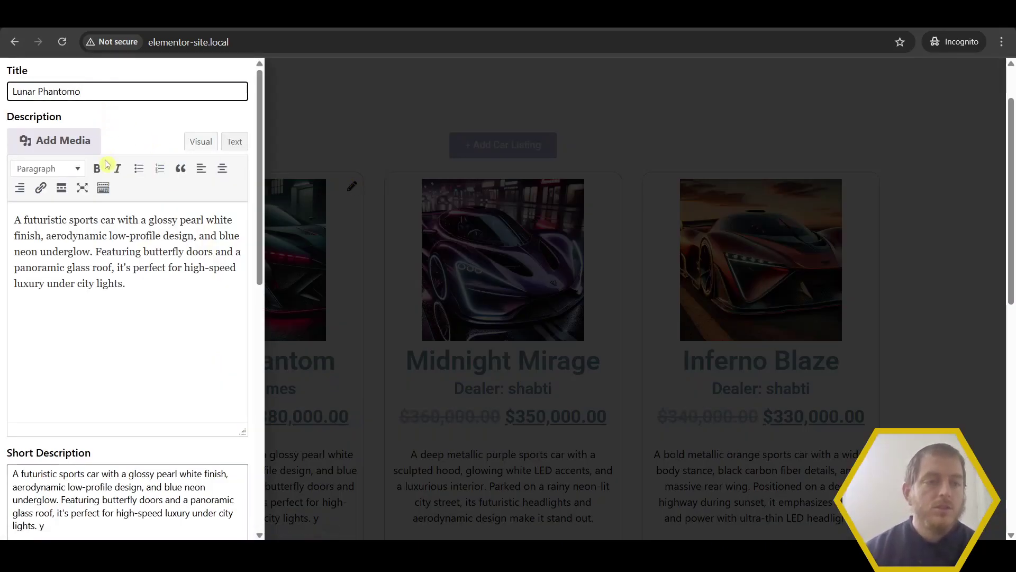
pyautogui.scroll(-10, 106, 164)
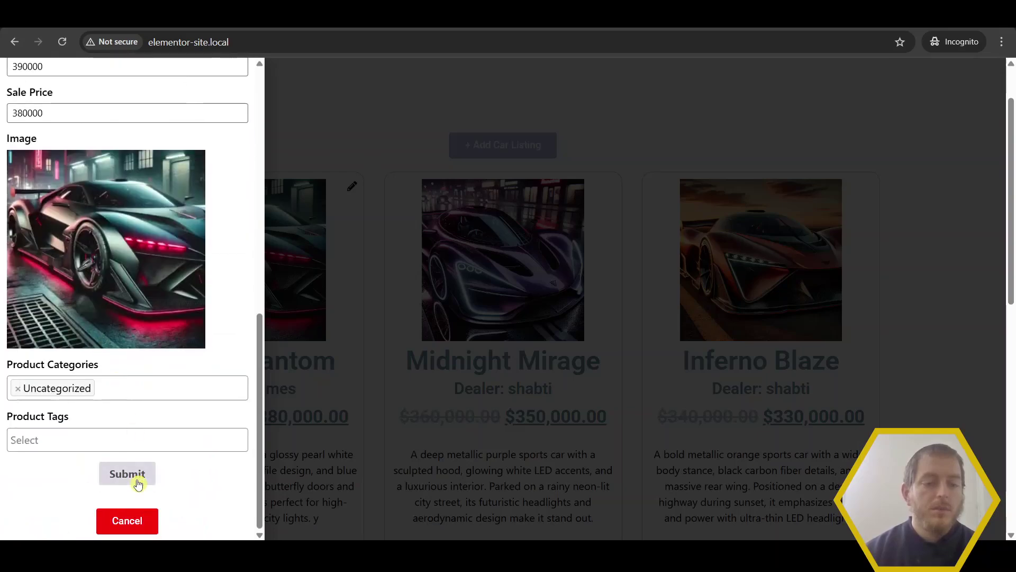
pyautogui.click(138, 485)
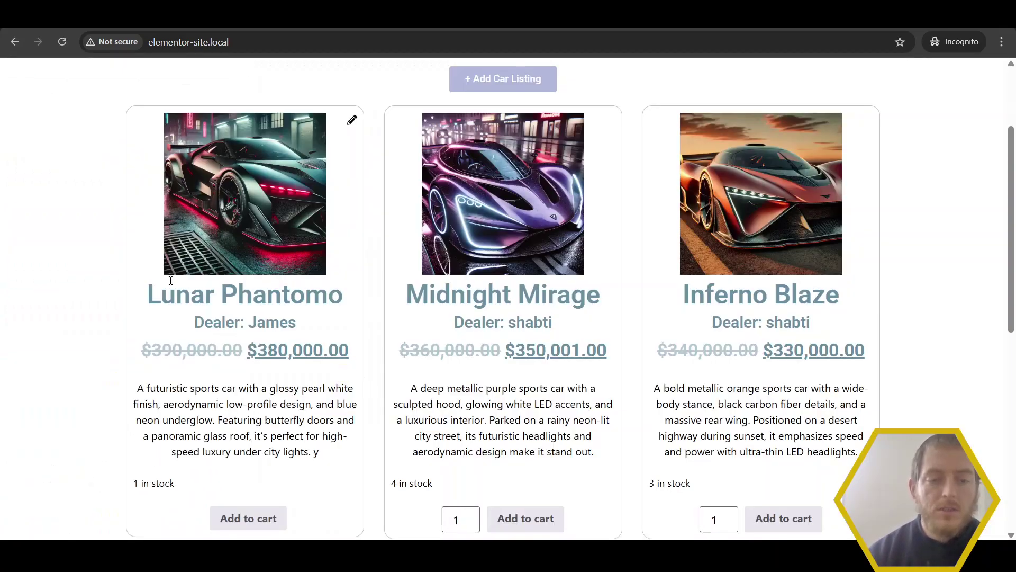
pyautogui.scroll(1, 316, 296)
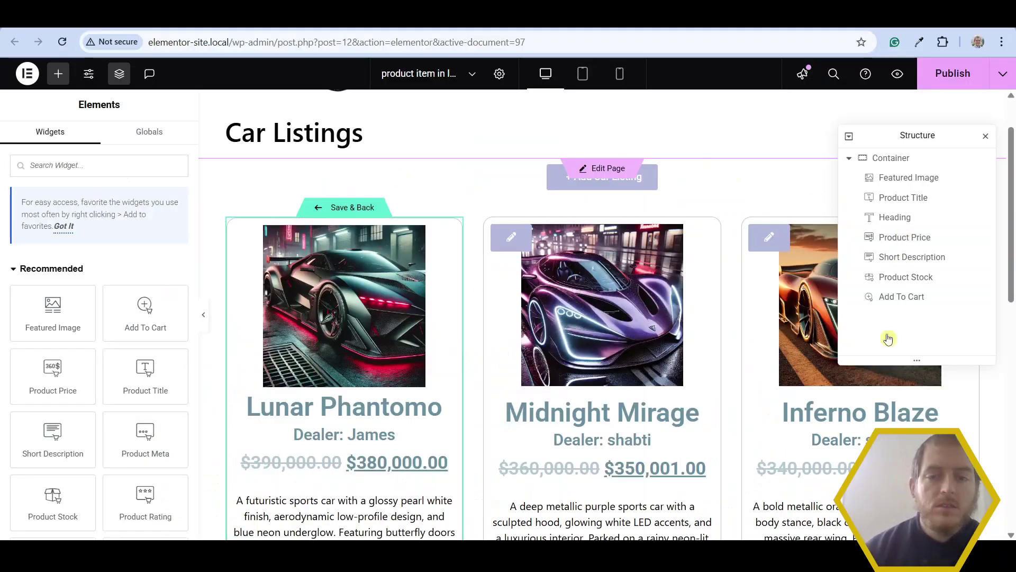
# Select the Featured Image in the loop item template and bring up the Elements panel.
pyautogui.scroll(-1, 697, 169)
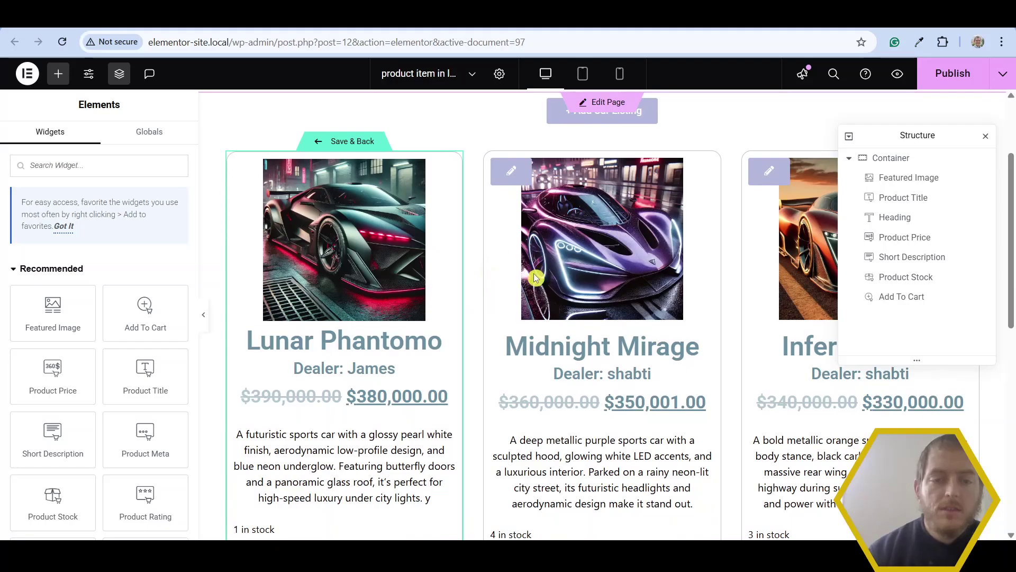
pyautogui.scroll(1, 438, 228)
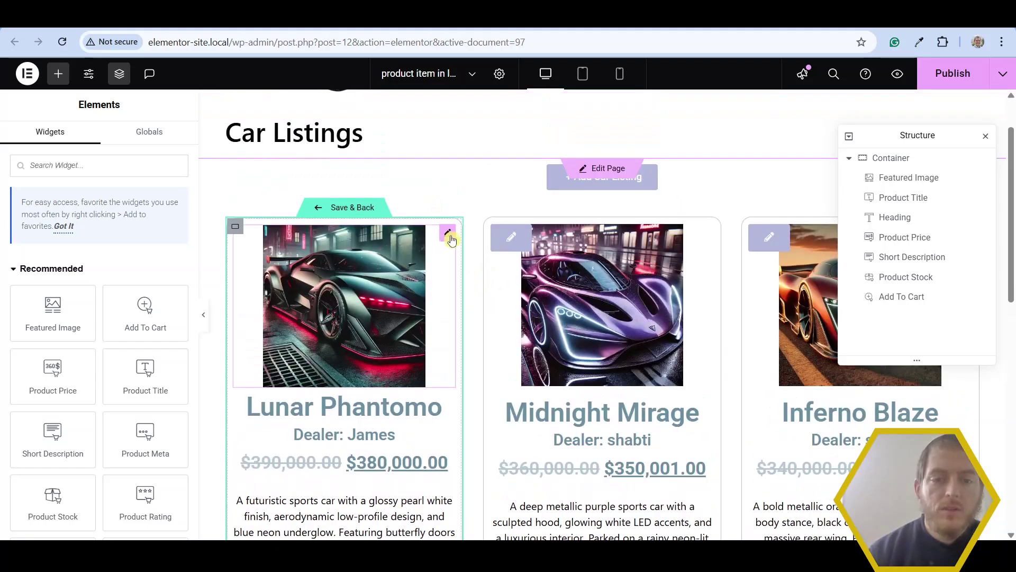
pyautogui.click(448, 236)
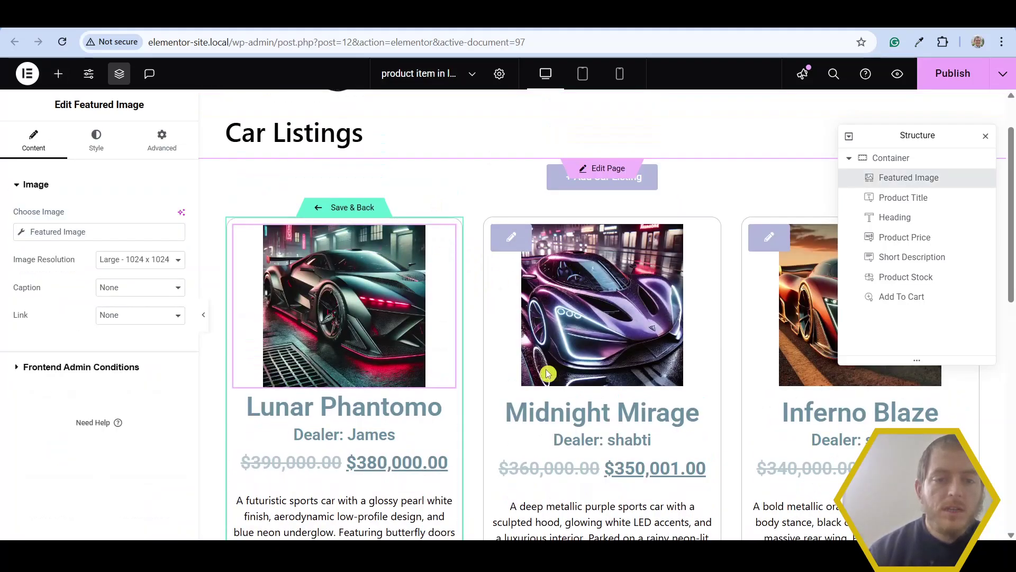
pyautogui.click(58, 73)
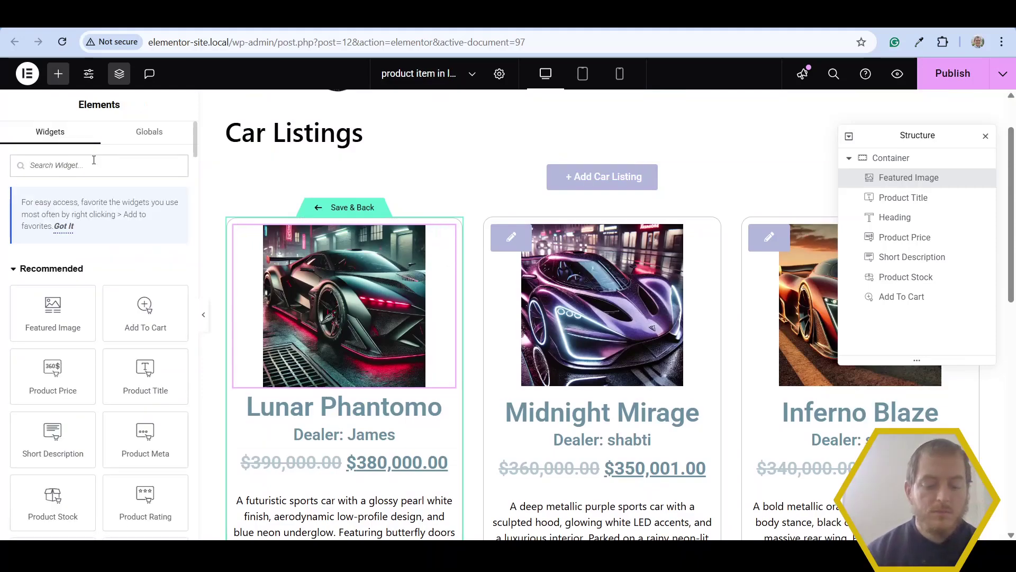
# Add a Button widget above the card image using the Pencil alt icon and no 'Click here' label.
pyautogui.write('button')
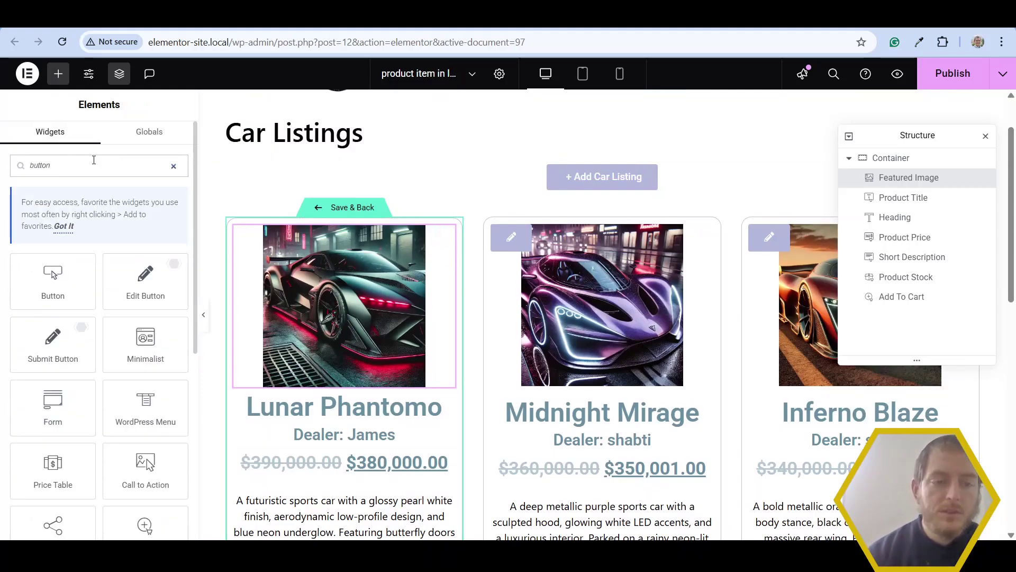
pyautogui.moveTo(77, 276); pyautogui.dragTo(422, 255)
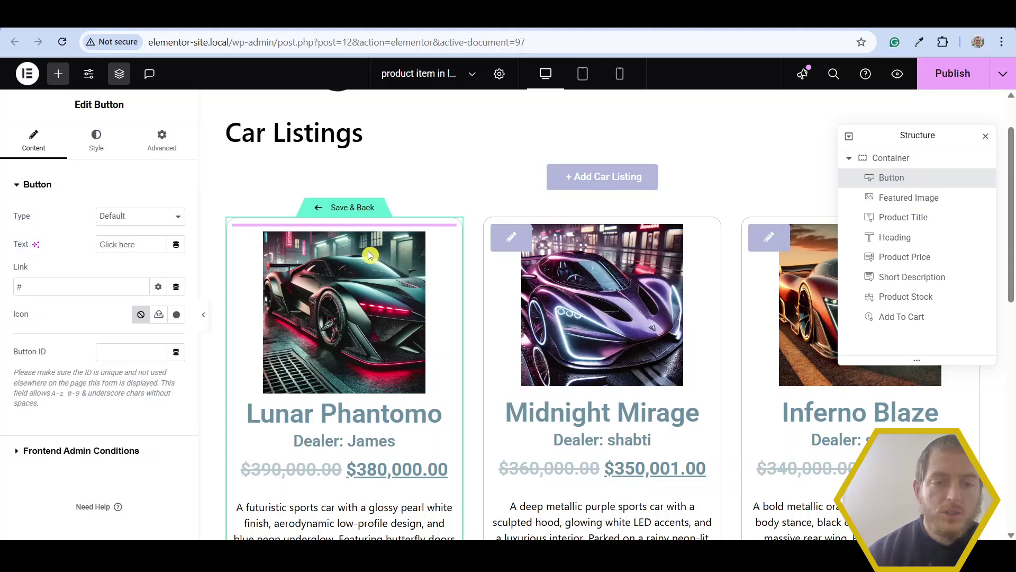
pyautogui.click(178, 316)
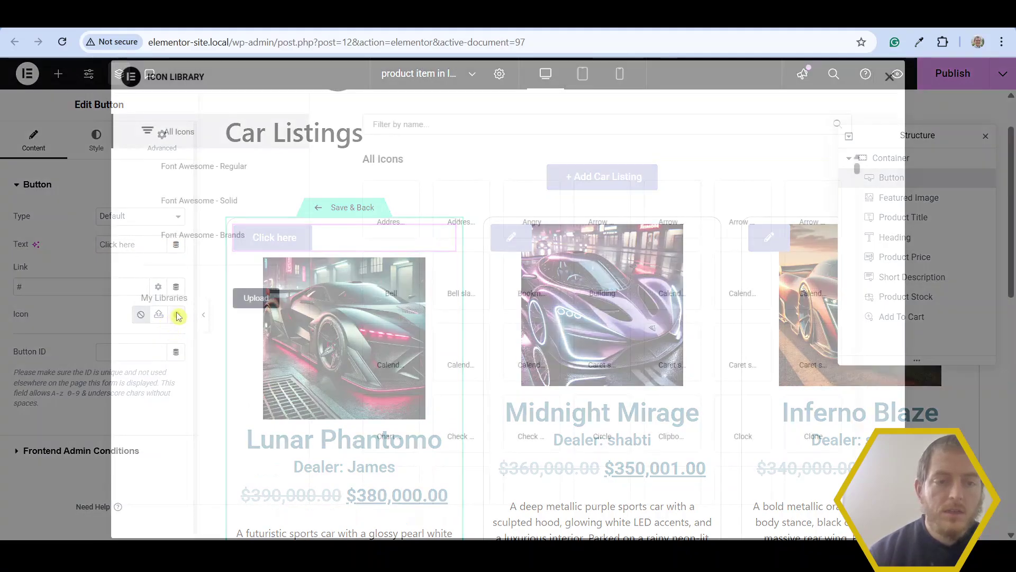
pyautogui.click(457, 126)
pyautogui.write('pencil')
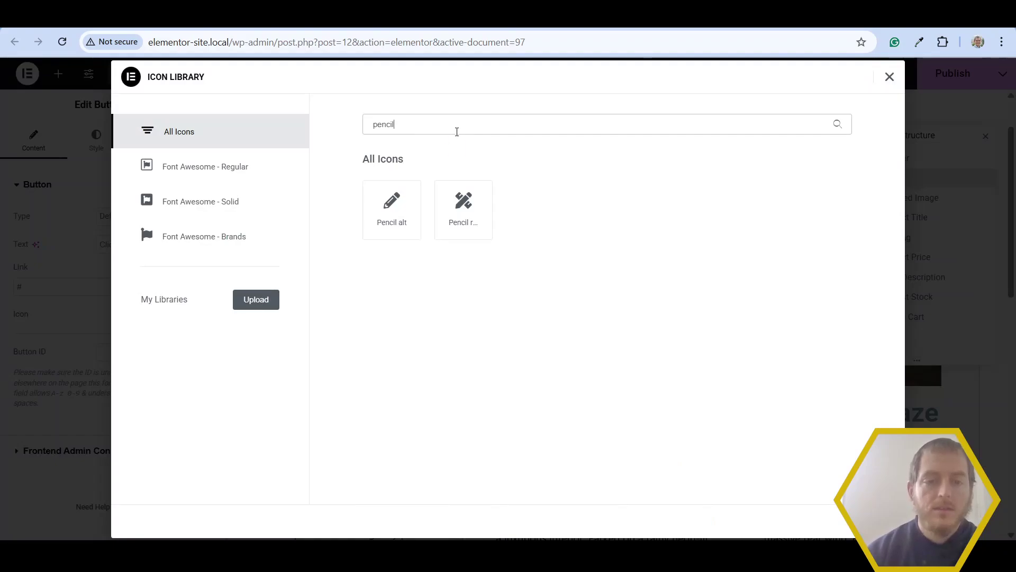
pyautogui.doubleClick(410, 217)
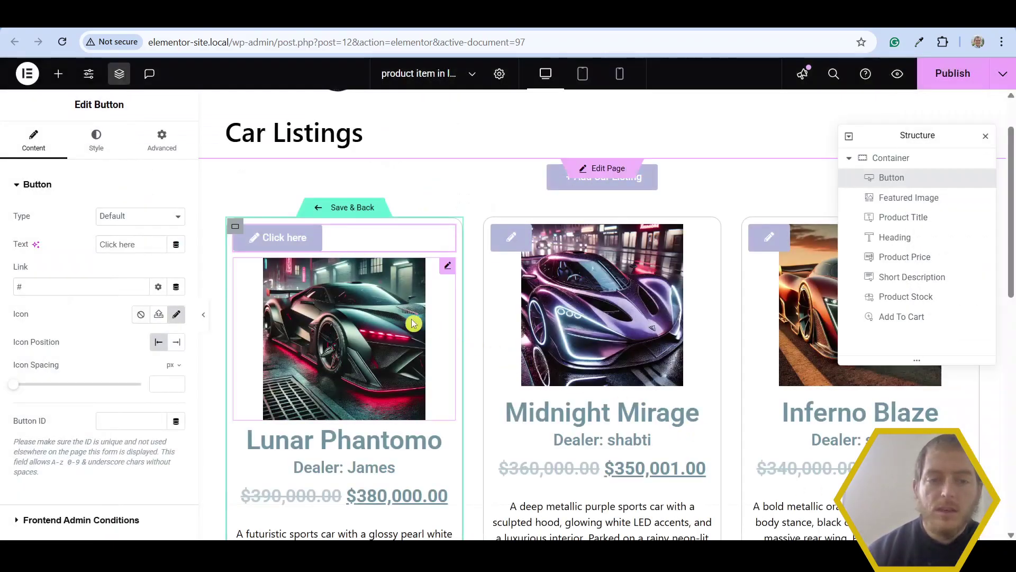
pyautogui.tripleClick(149, 246)
pyautogui.press('BackSpace')
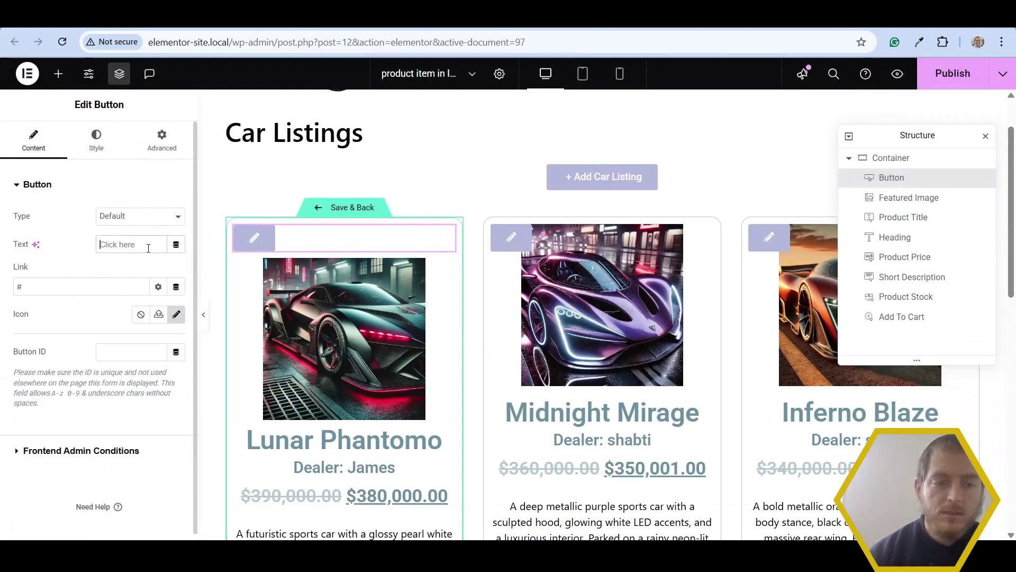
# Position the button Absolute, oriented Right with 10 px offsets, and padding 0.
pyautogui.click(153, 151)
pyautogui.scroll(-3, 157, 282)
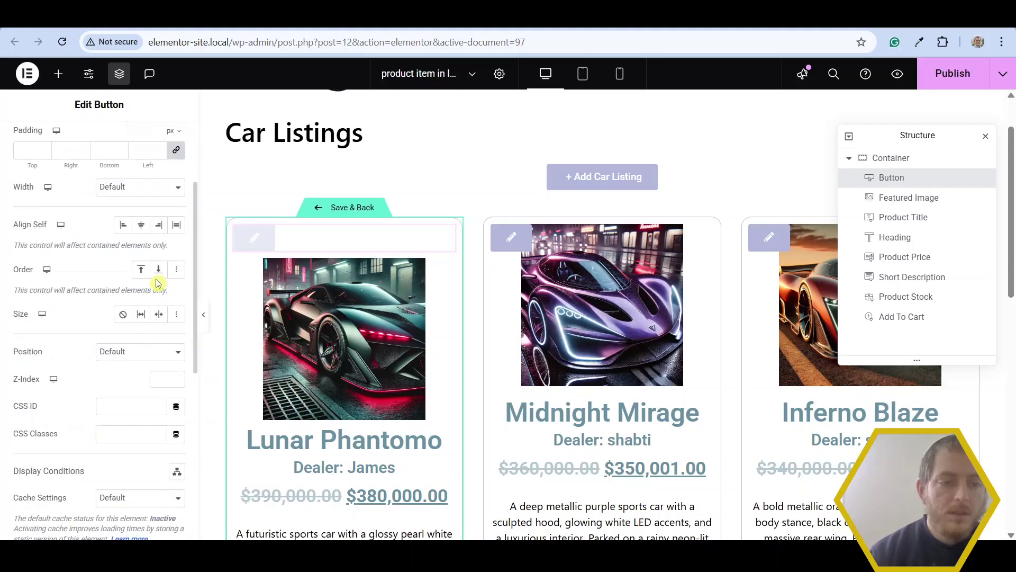
pyautogui.click(169, 351)
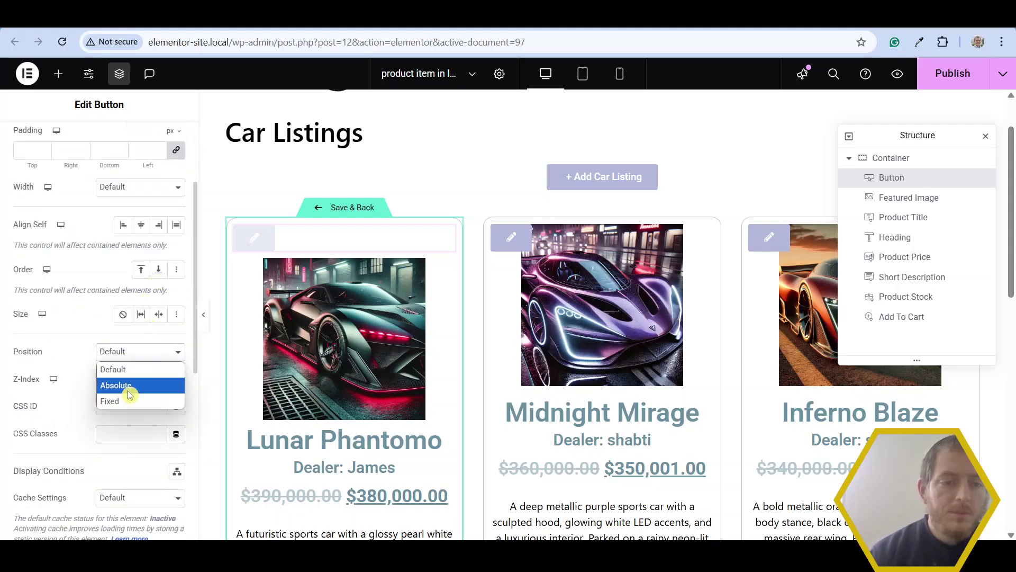
pyautogui.click(128, 390)
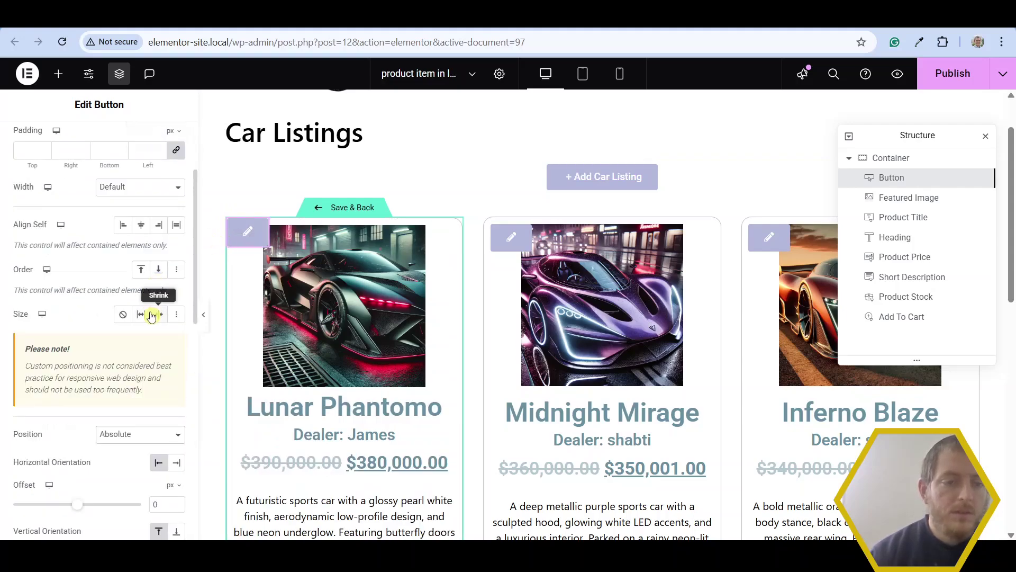
pyautogui.scroll(-2, 169, 254)
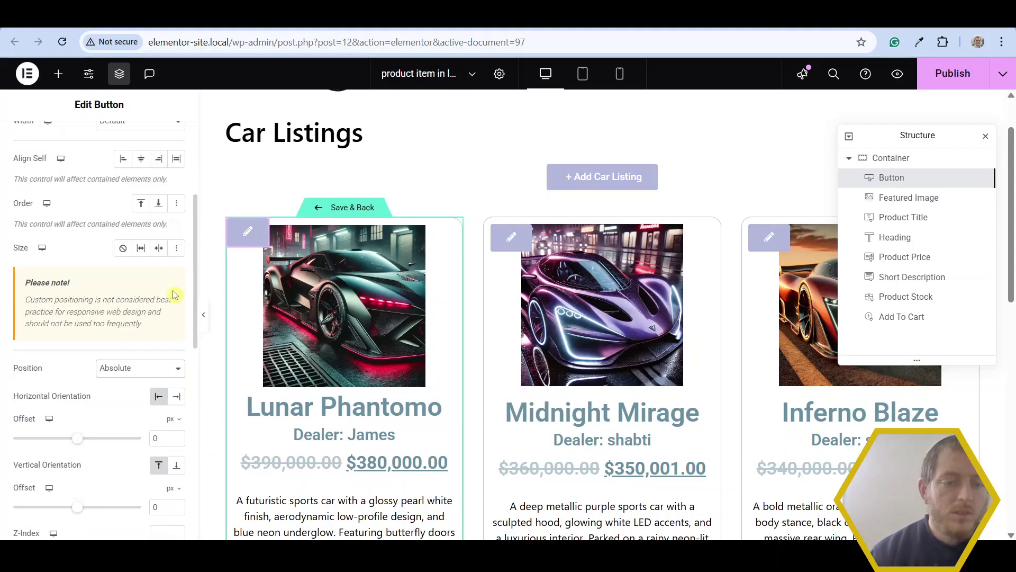
pyautogui.click(178, 398)
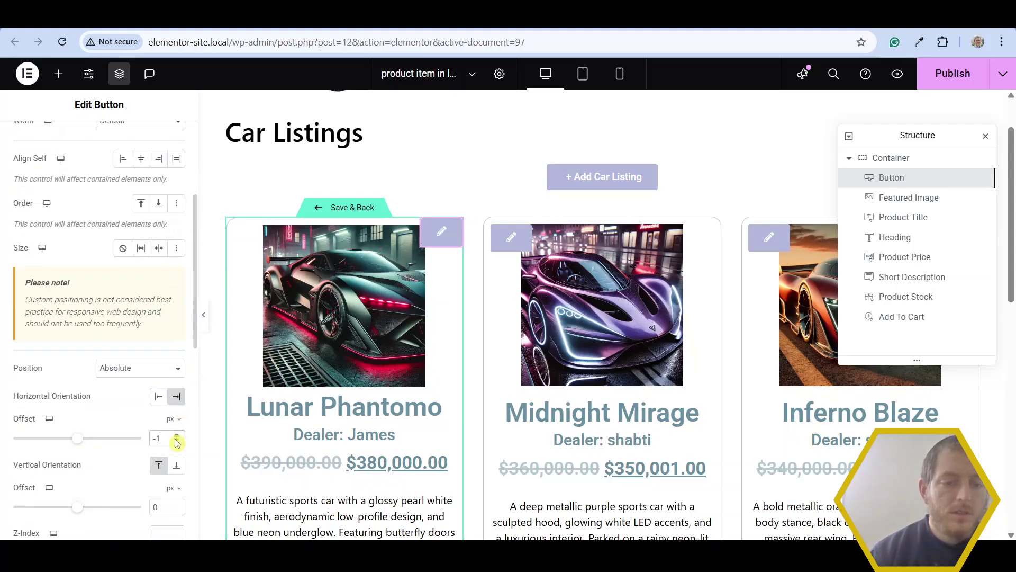
pyautogui.scroll(7, 178, 439)
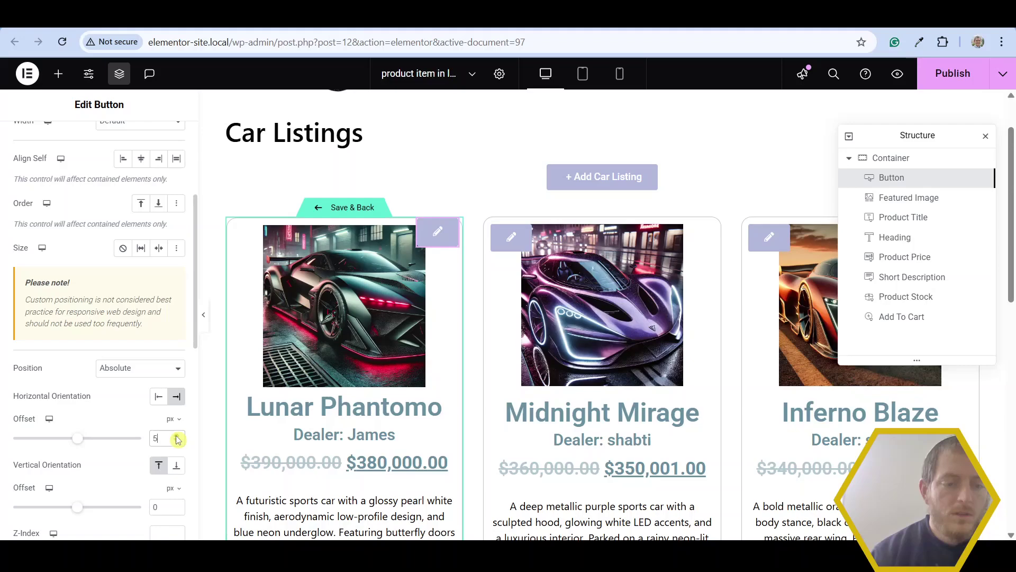
pyautogui.scroll(2, 178, 439)
pyautogui.scroll(10, 177, 507)
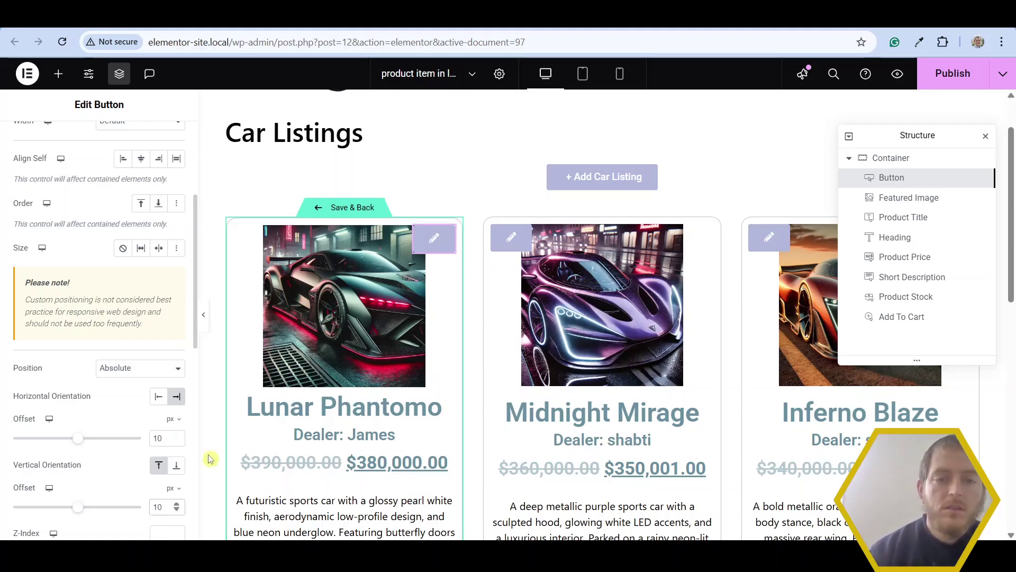
pyautogui.scroll(5, 113, 216)
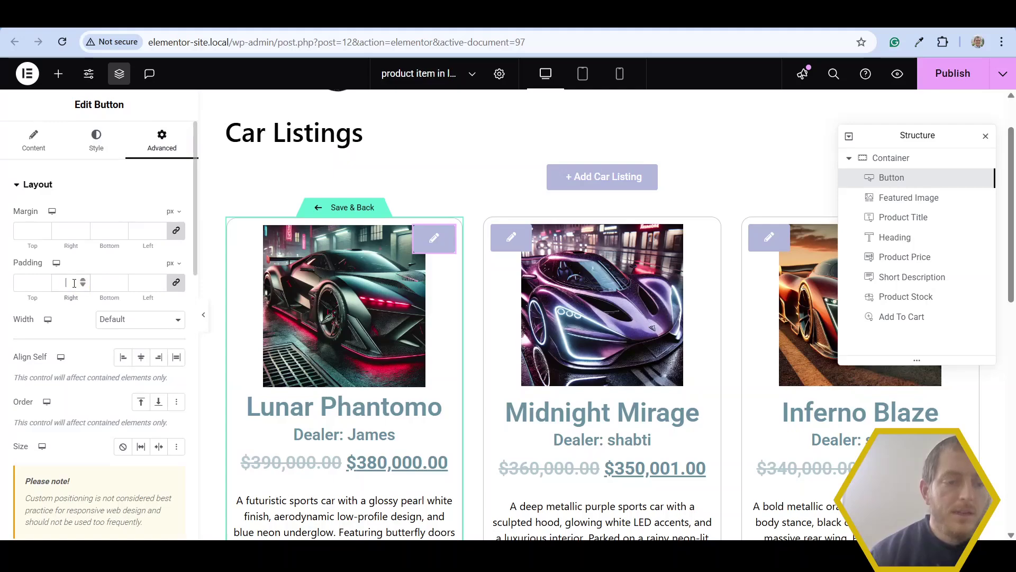
pyautogui.write('0')
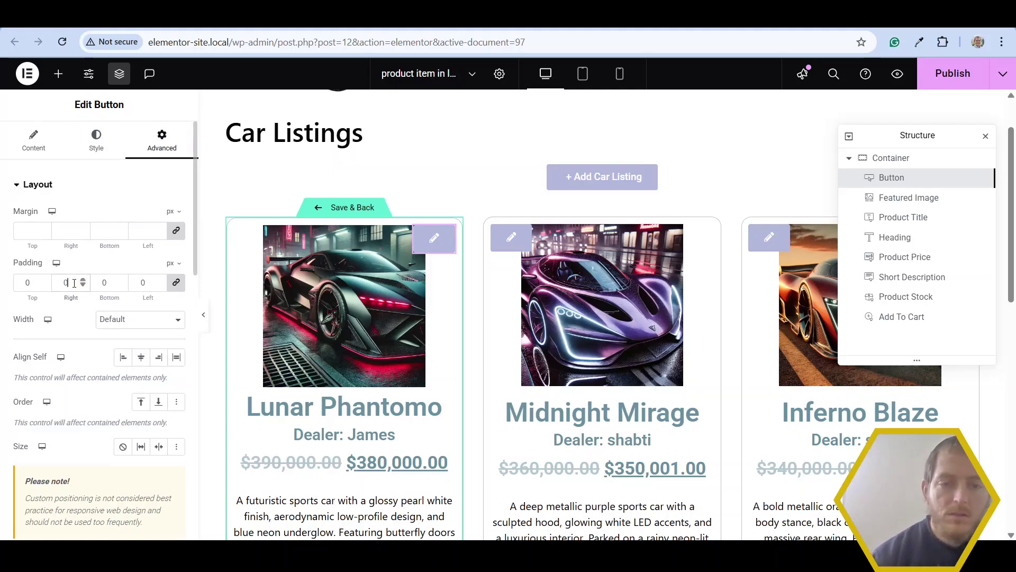
# Style the button with padding 0, a fully transparent background and #000000 text colour.
pyautogui.click(82, 152)
pyautogui.scroll(-3, 103, 371)
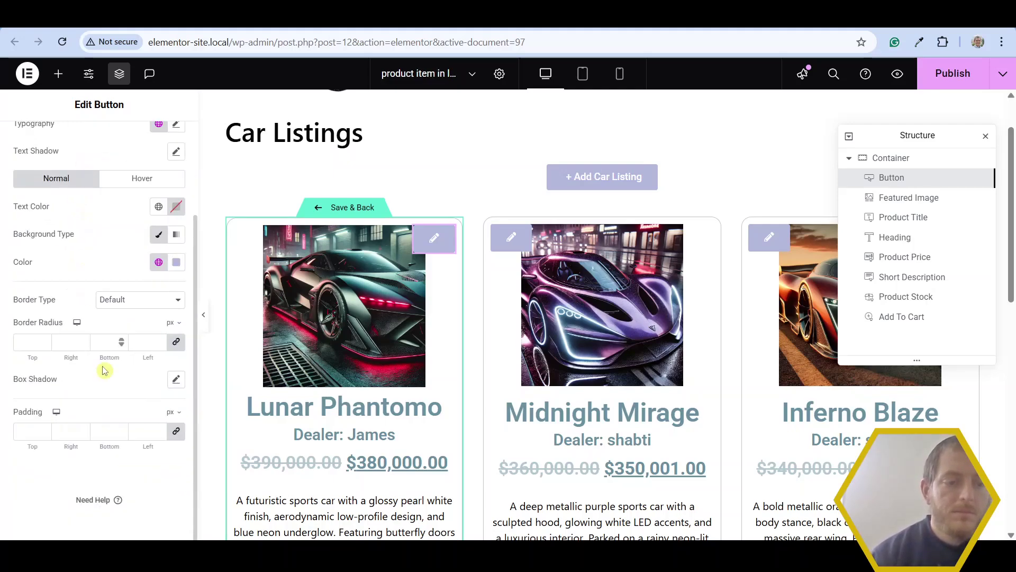
pyautogui.click(76, 431)
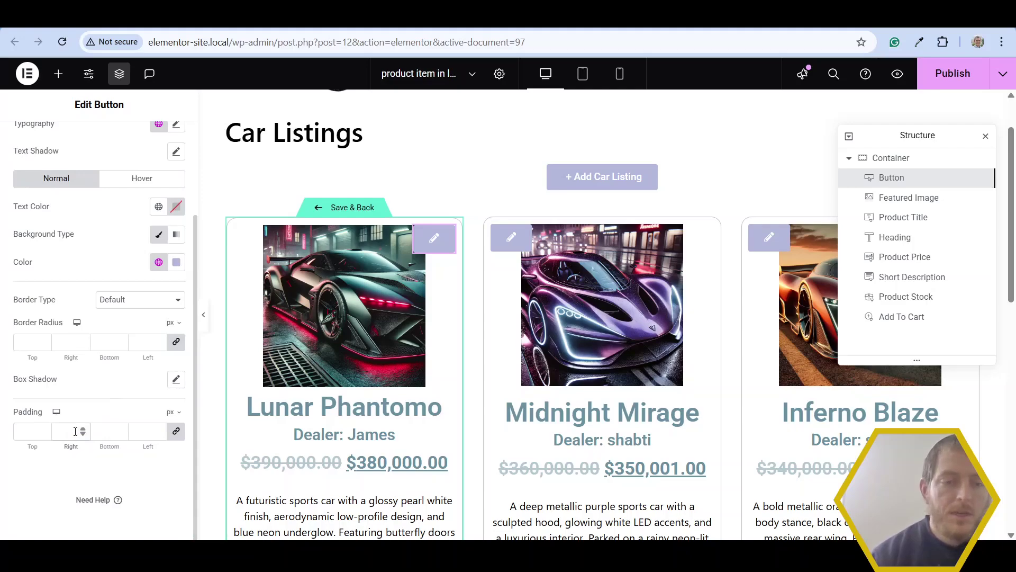
pyautogui.write('0')
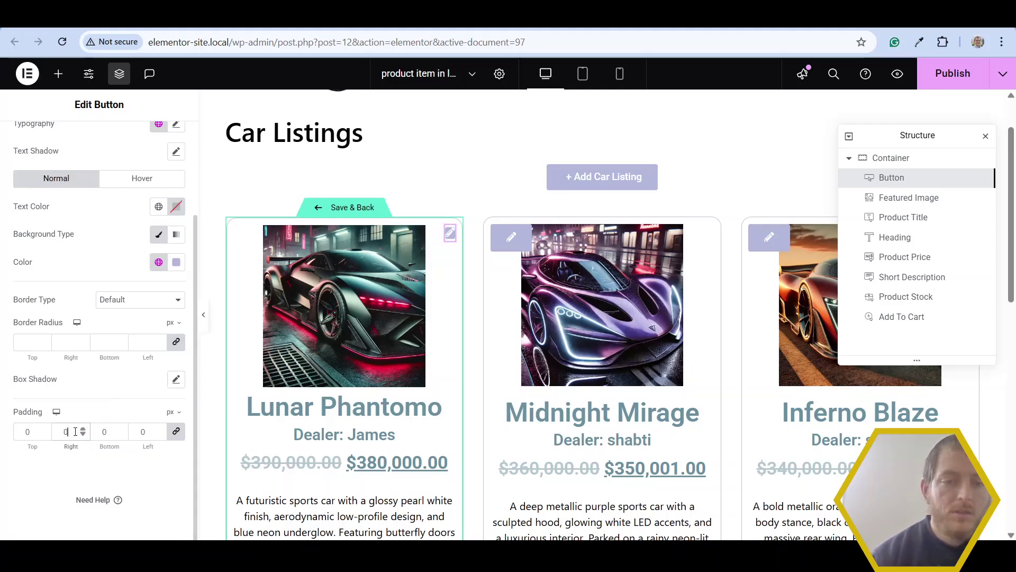
pyautogui.click(177, 263)
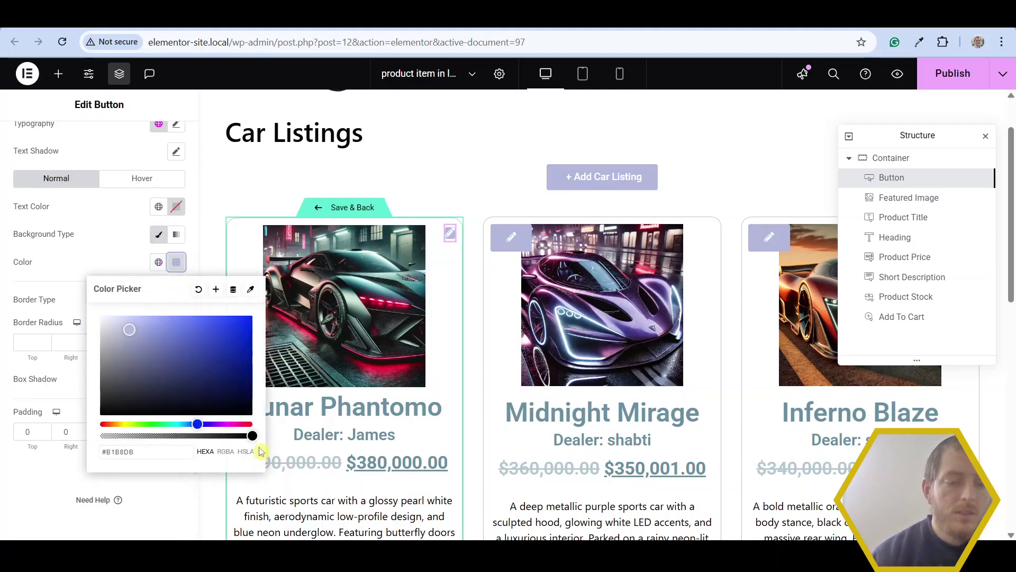
pyautogui.moveTo(253, 435); pyautogui.dragTo(46, 433)
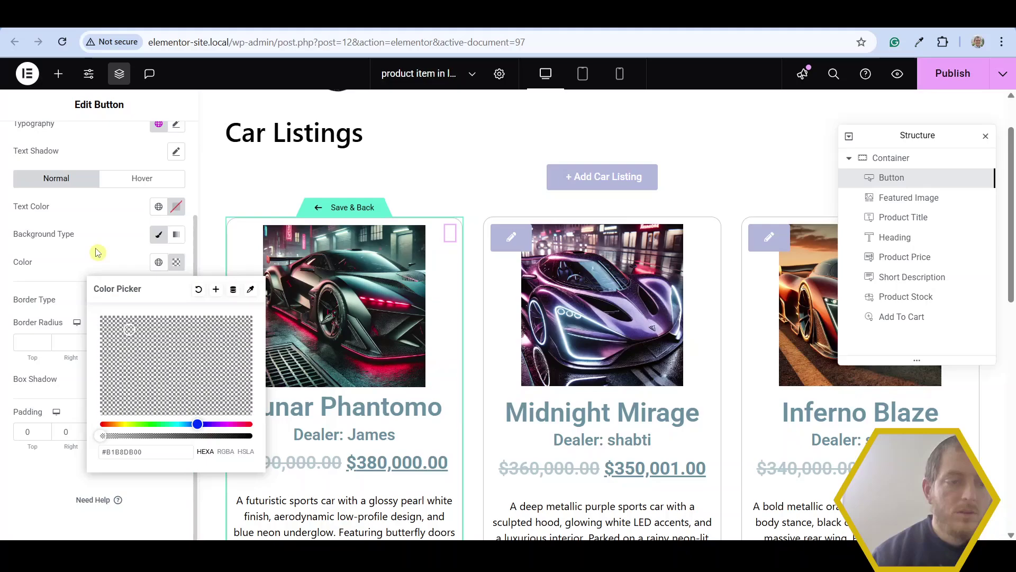
pyautogui.click(177, 207)
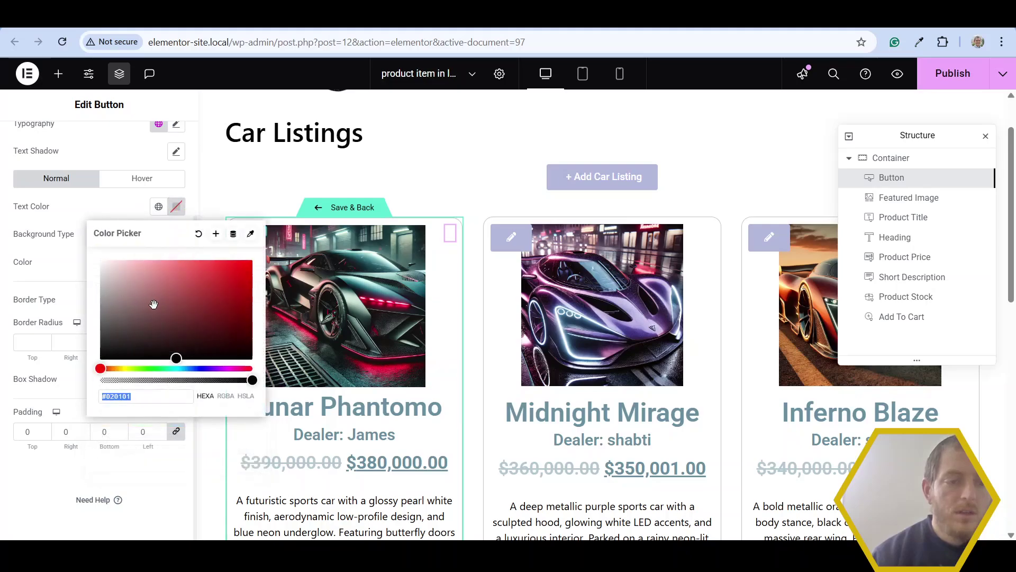
pyautogui.click(450, 234)
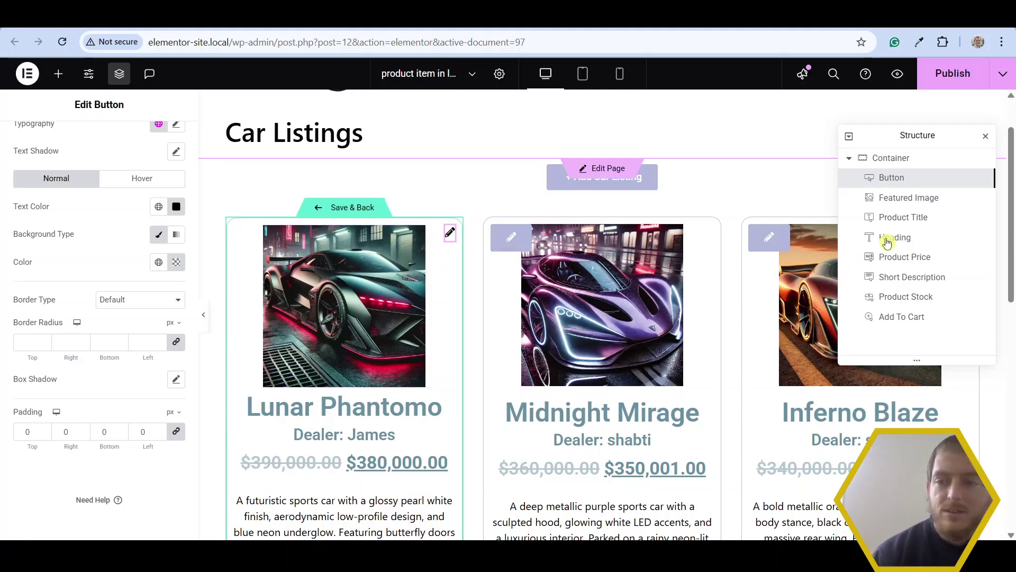
# Change the button's Horizontal Offset to 20 px and Vertical Offset to 30 px.
pyautogui.scroll(3, 148, 164)
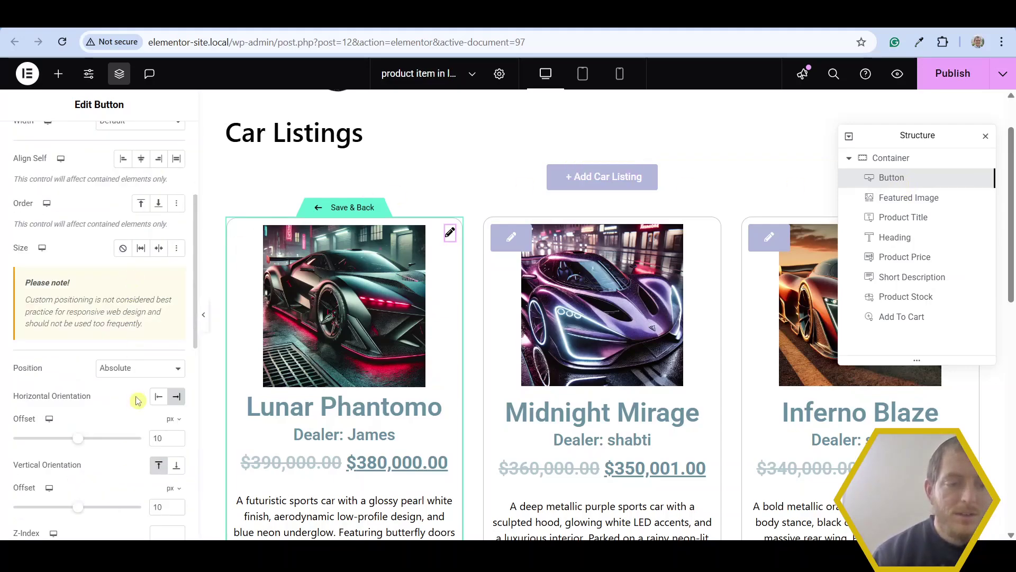
pyautogui.scroll(-3, 140, 398)
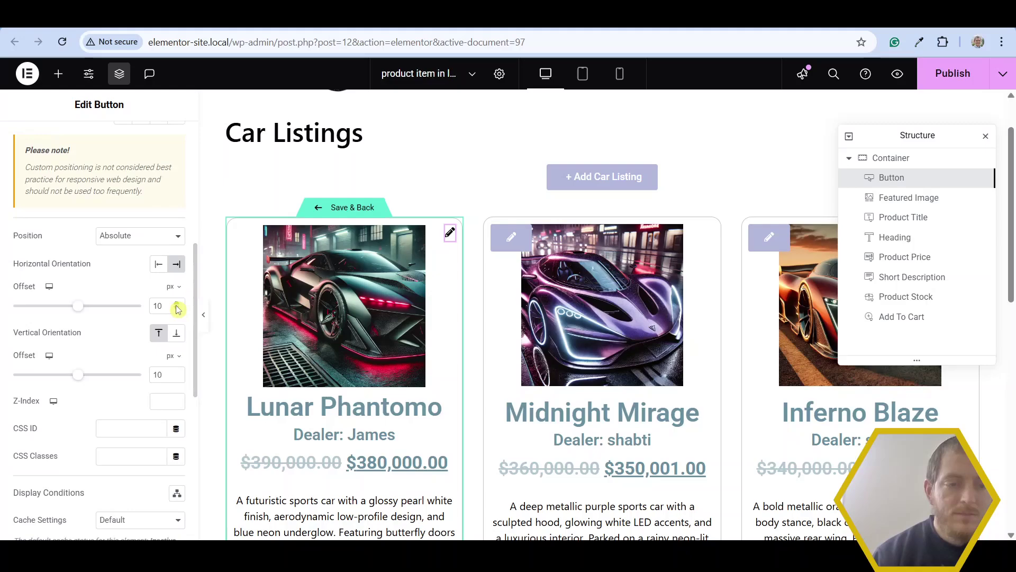
pyautogui.click(177, 306)
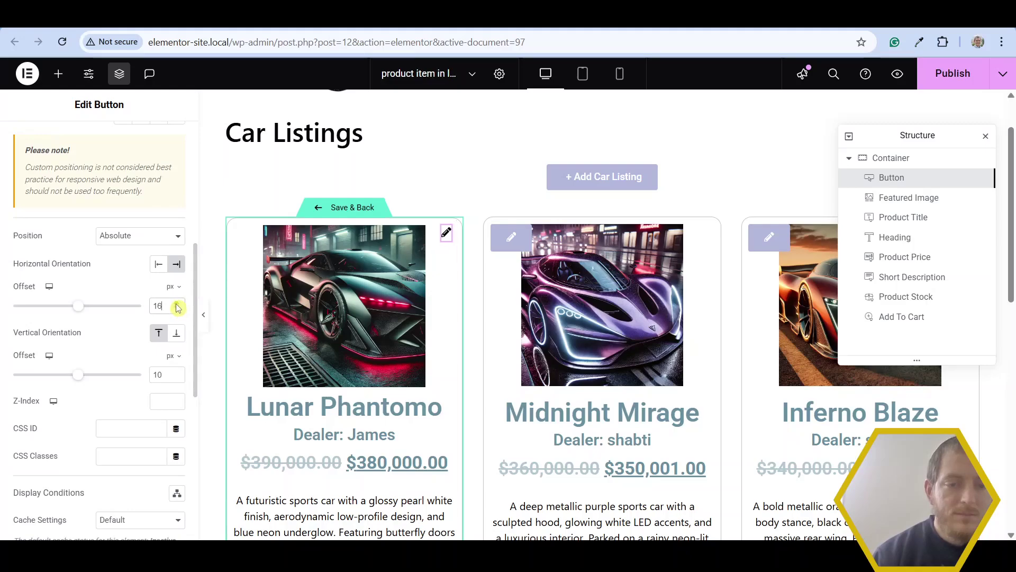
pyautogui.click(176, 372)
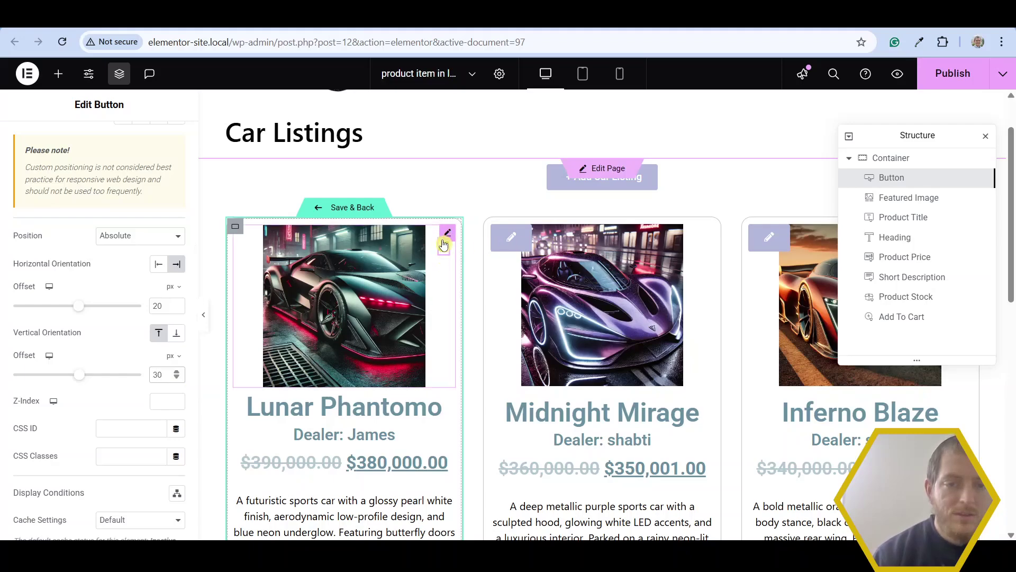
pyautogui.scroll(1, 133, 285)
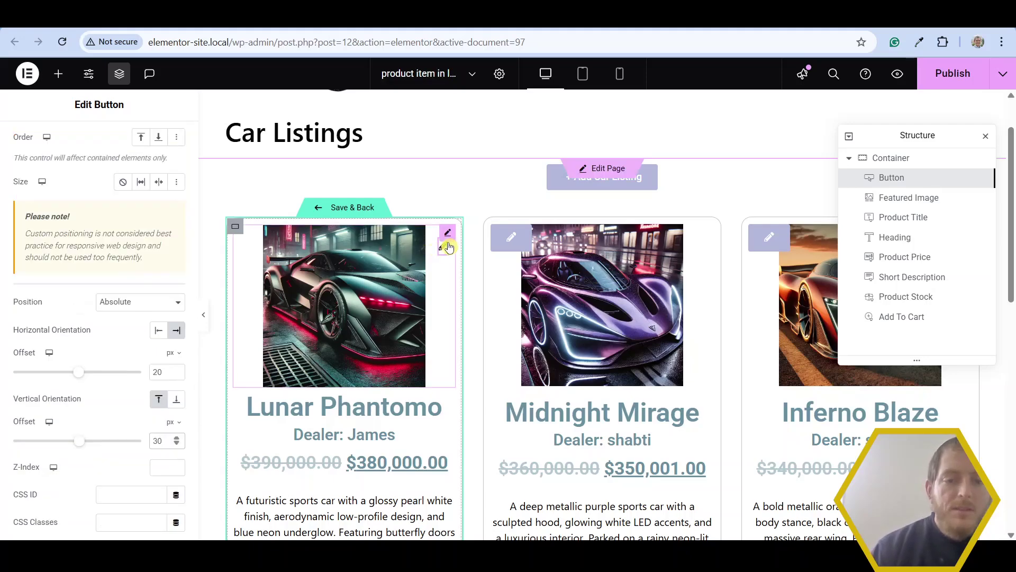
pyautogui.scroll(1, 183, 209)
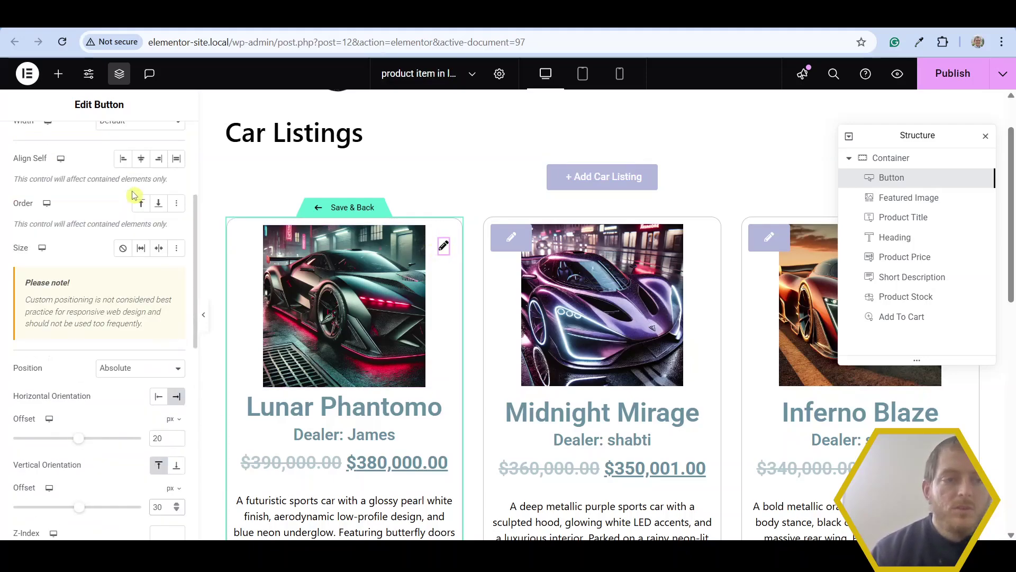
# Drop an Off-Canvas widget onto the first car card and place an Edit Product Form inside it.
pyautogui.click(63, 90)
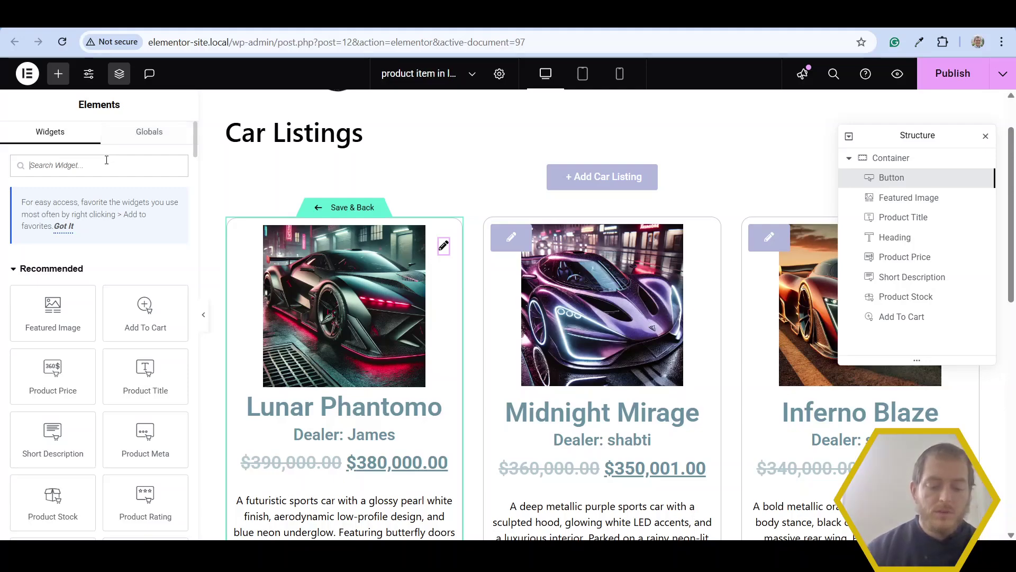
pyautogui.write('off')
pyautogui.moveTo(74, 256); pyautogui.dragTo(336, 363)
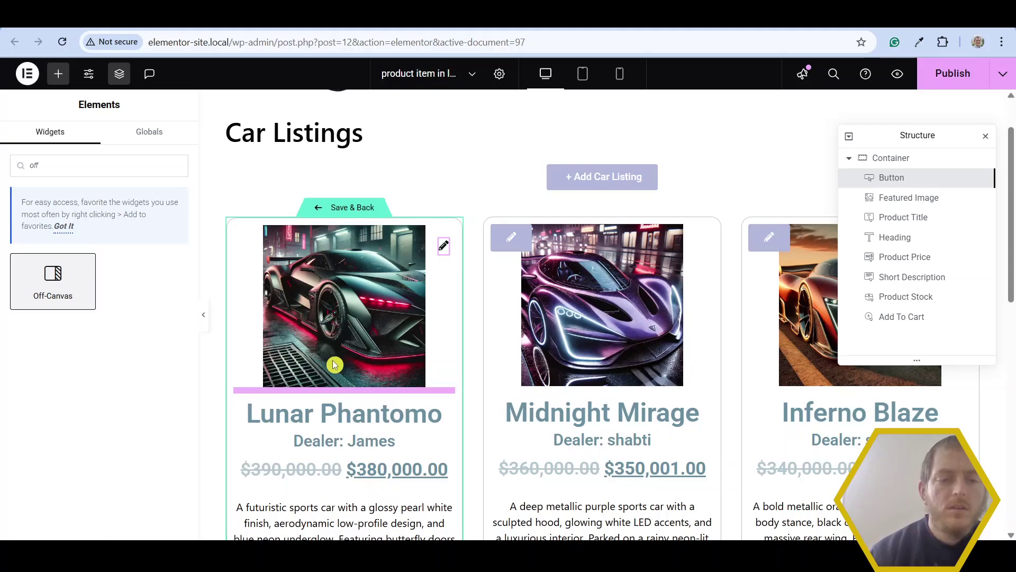
pyautogui.click(68, 127)
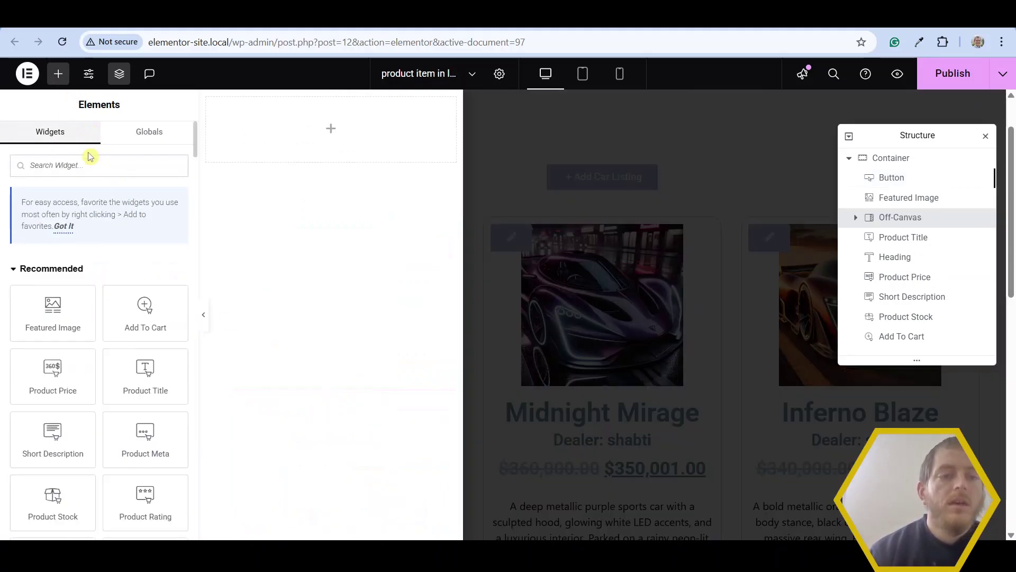
pyautogui.write('edit pr')
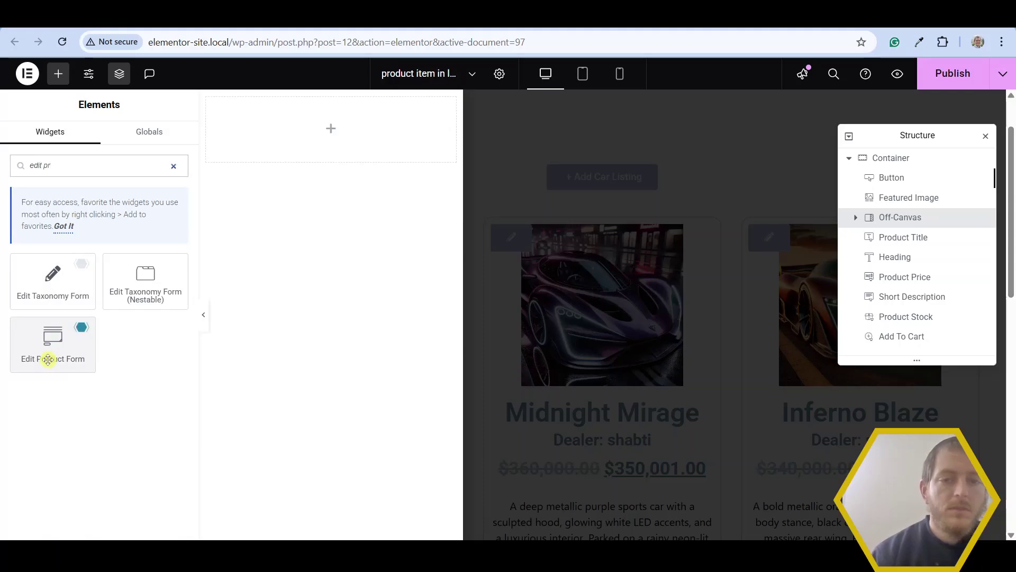
pyautogui.moveTo(48, 360); pyautogui.dragTo(326, 127)
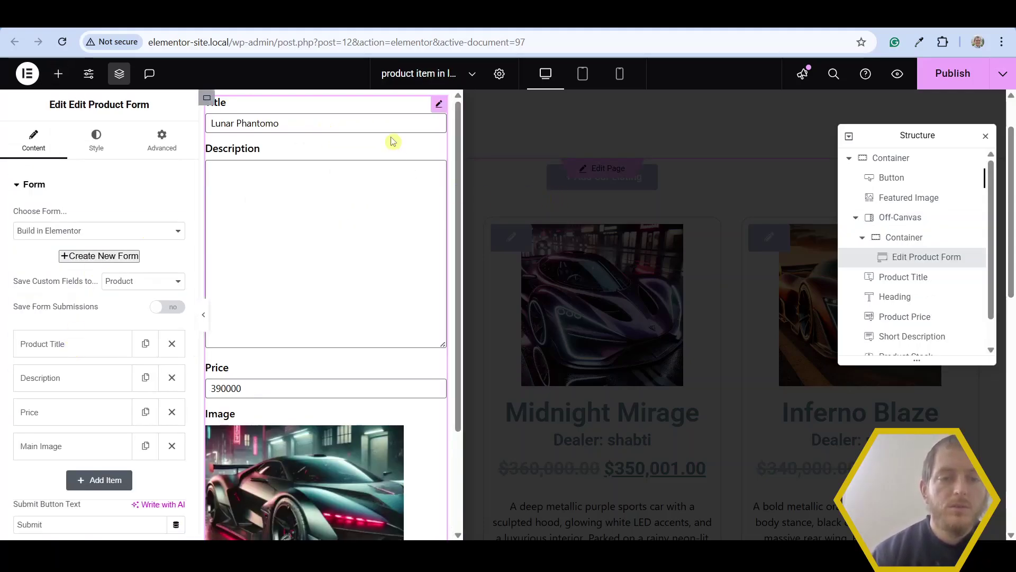
# Add a Product Categories field to the edit form.
pyautogui.scroll(-2, 350, 170)
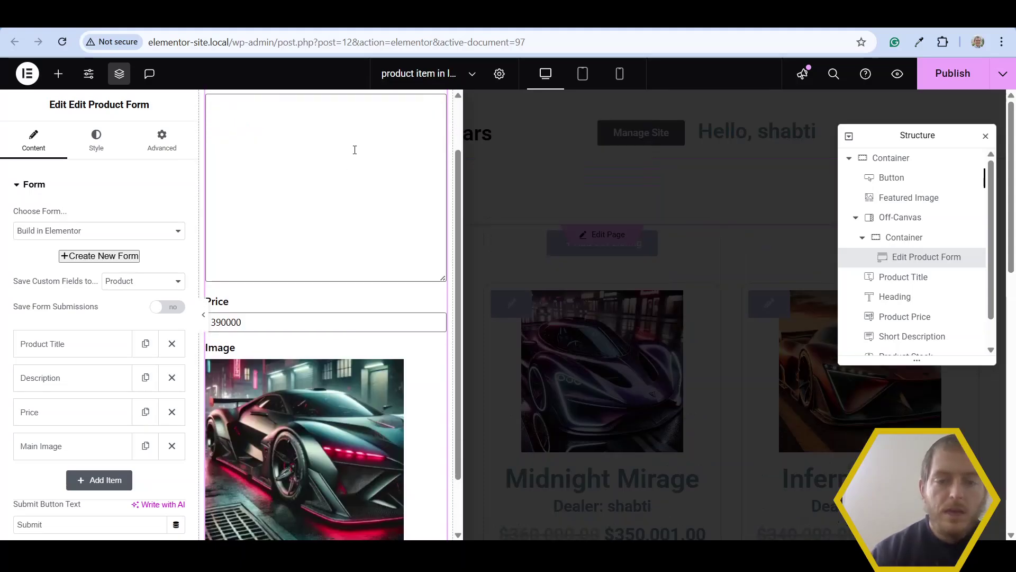
pyautogui.scroll(-2, 355, 149)
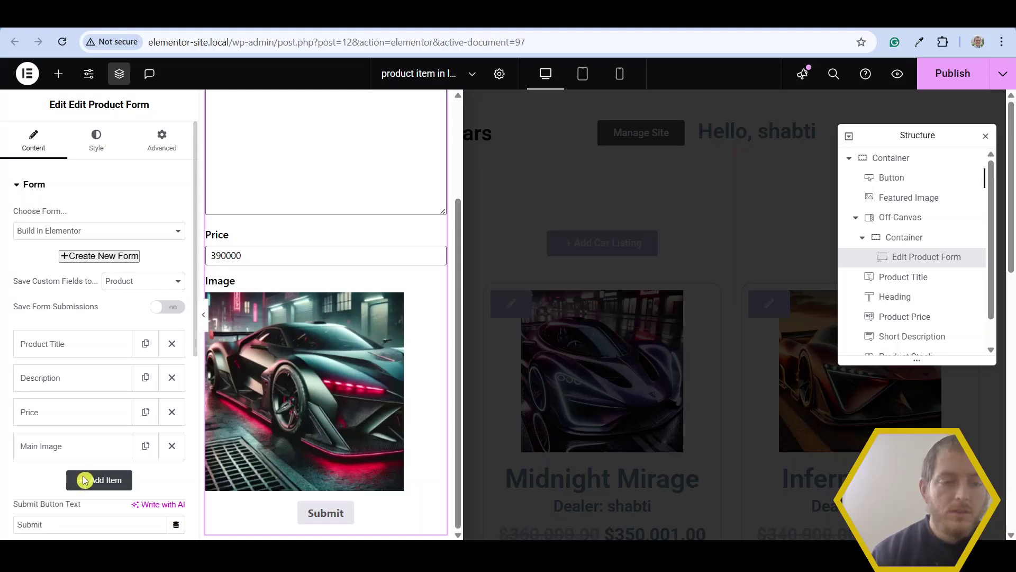
pyautogui.click(84, 480)
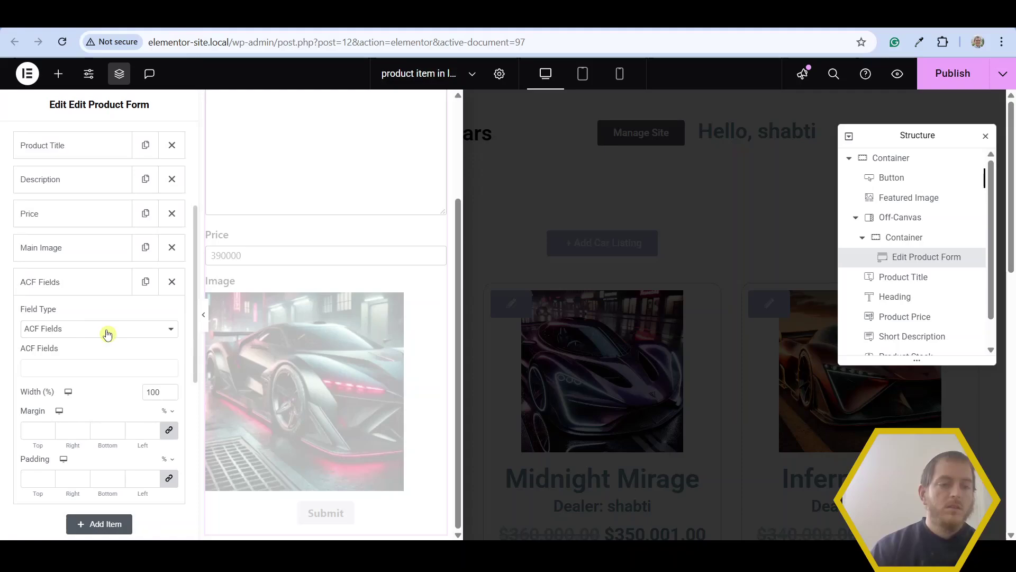
pyautogui.click(106, 329)
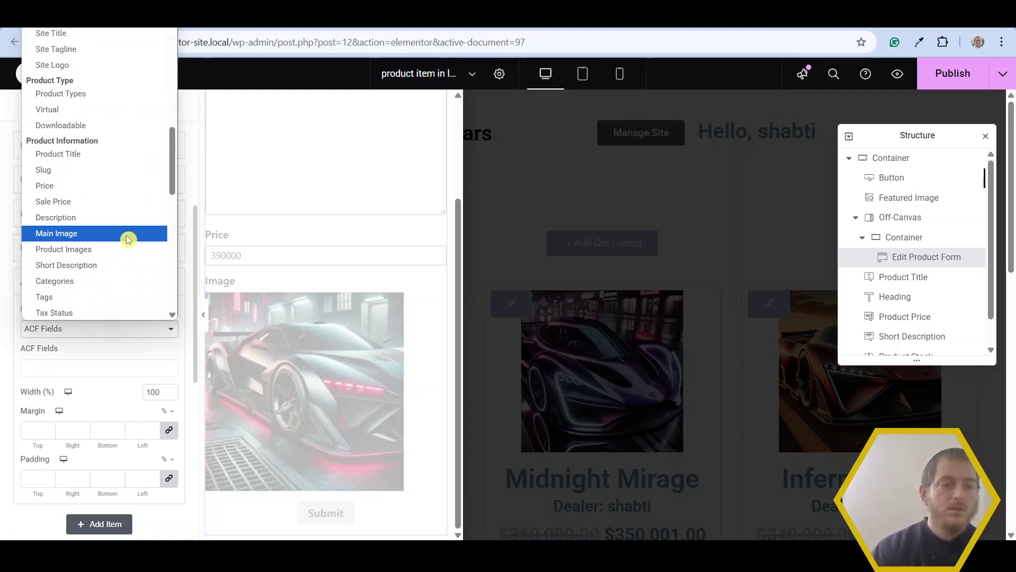
pyautogui.scroll(-3, 127, 239)
pyautogui.click(132, 149)
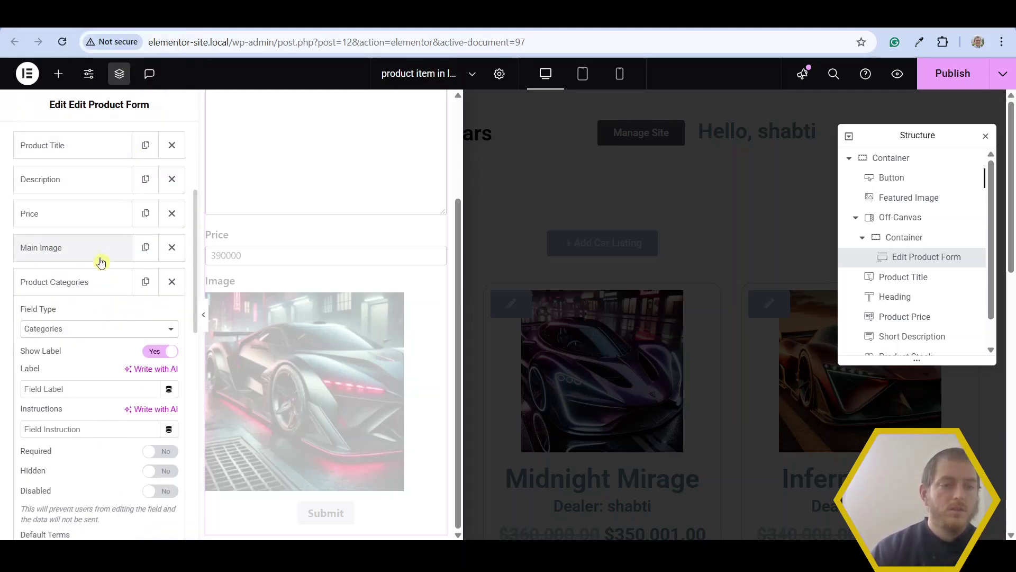
pyautogui.click(106, 279)
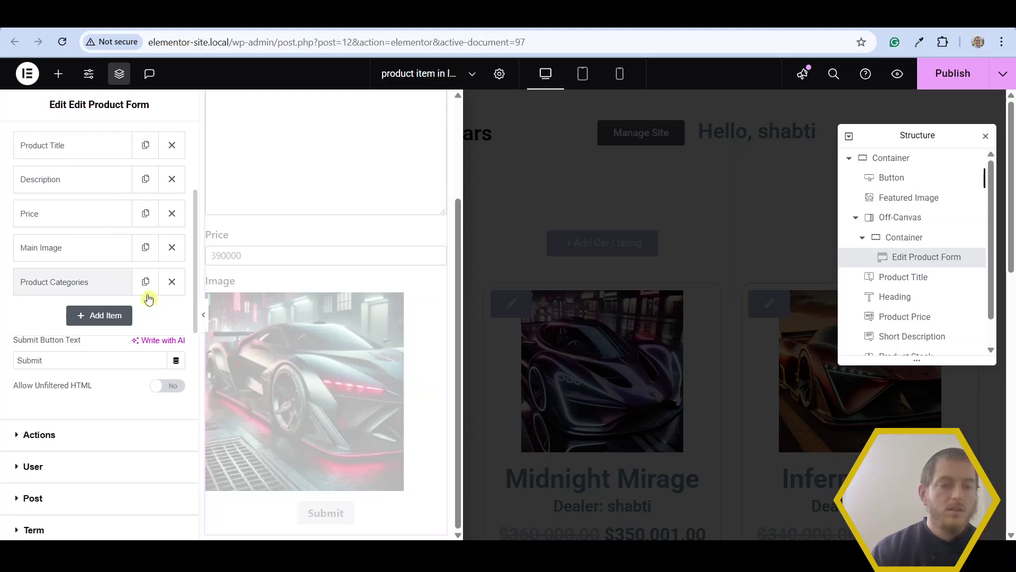
# Add a Product Tags field to the edit form.
pyautogui.click(125, 316)
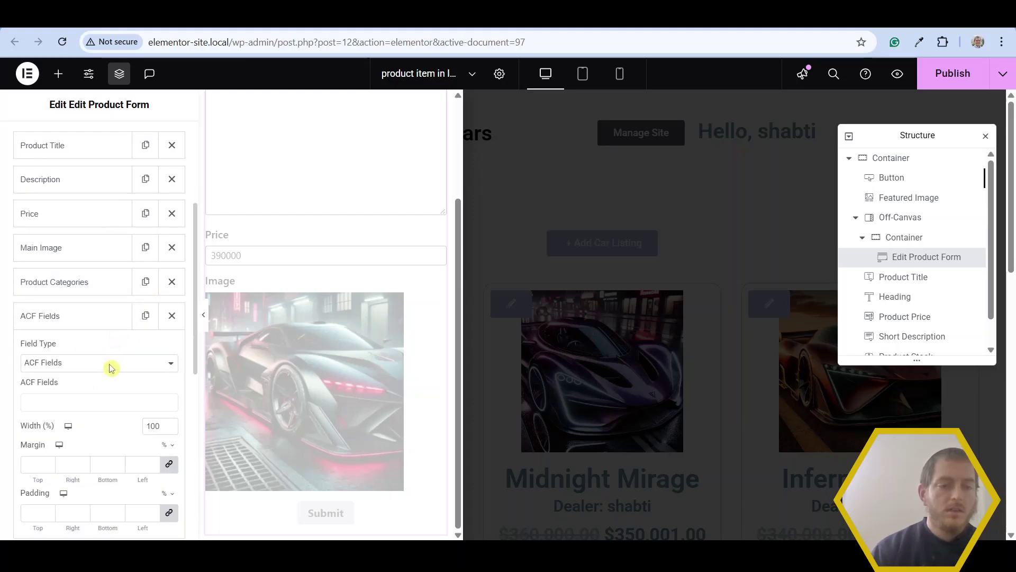
pyautogui.click(110, 367)
pyautogui.scroll(-8, 114, 232)
pyautogui.scroll(3, 114, 228)
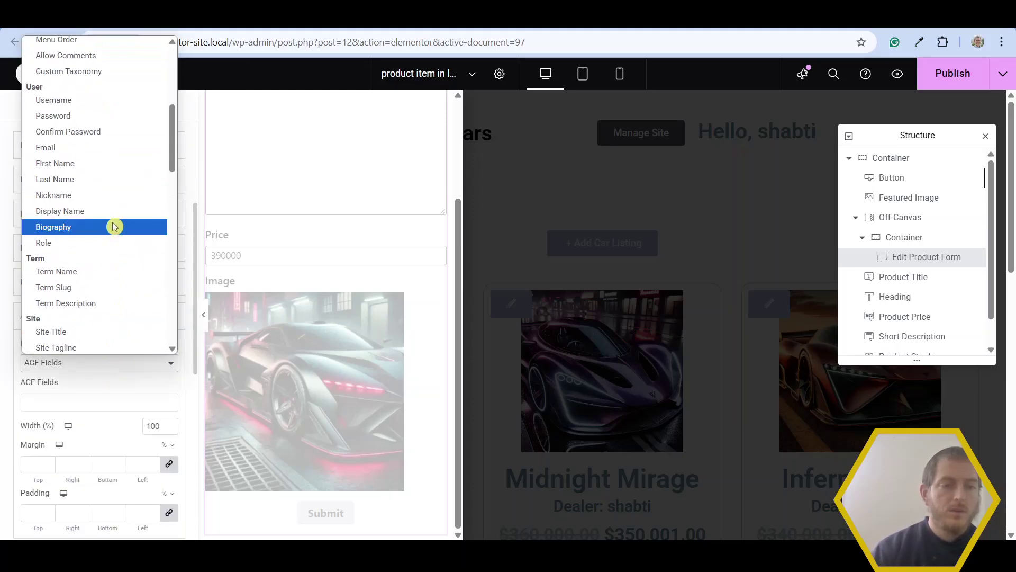
pyautogui.scroll(-5, 109, 225)
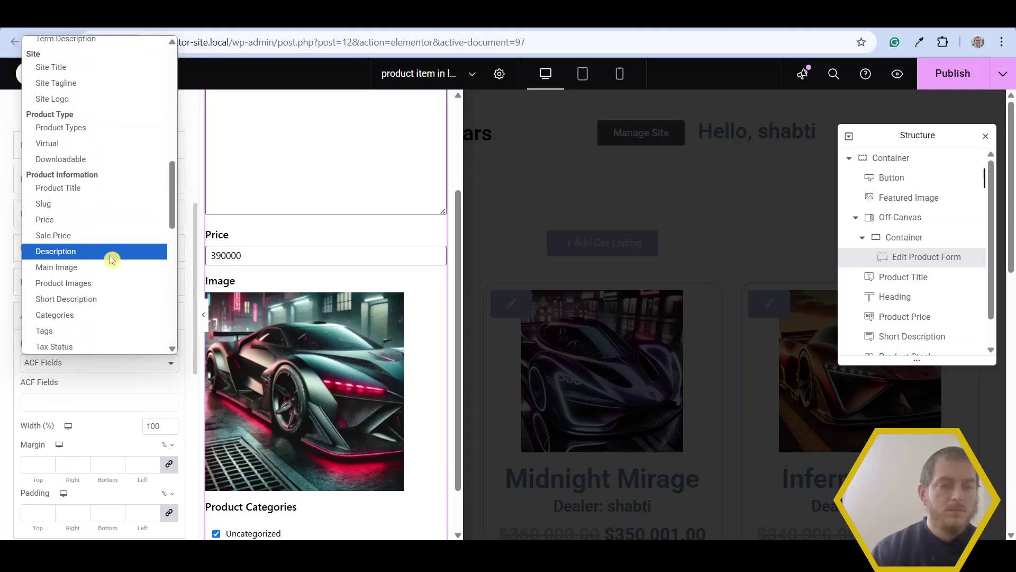
pyautogui.scroll(-3, 114, 258)
pyautogui.click(118, 200)
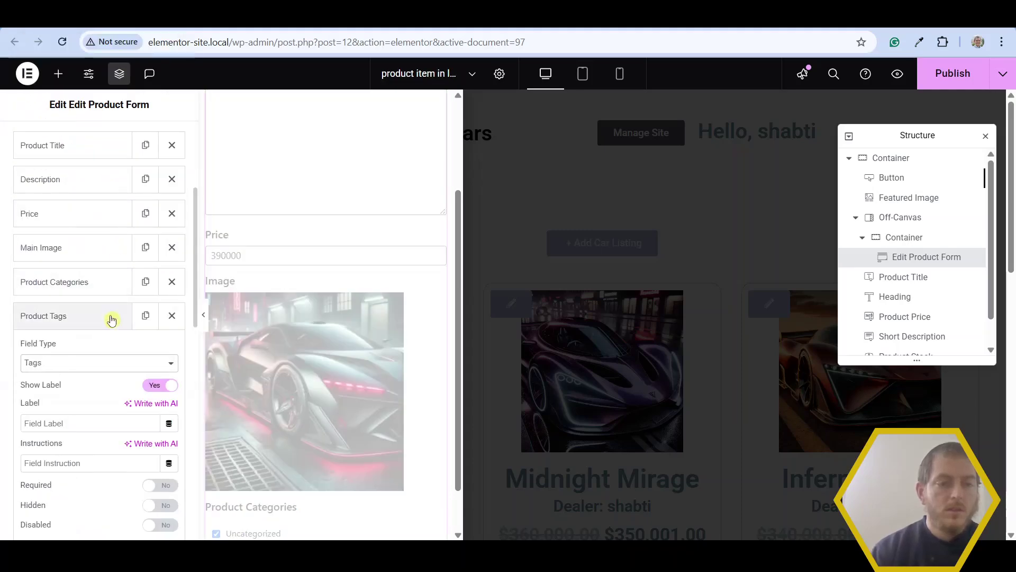
pyautogui.click(117, 222)
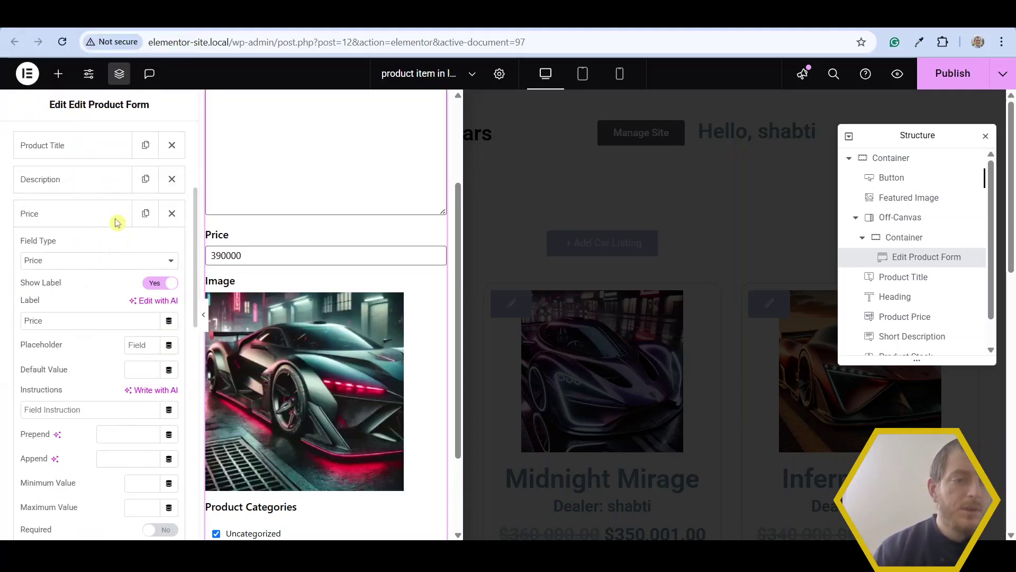
pyautogui.click(117, 222)
# Add a Sale Price field and move it directly under Price.
pyautogui.click(102, 346)
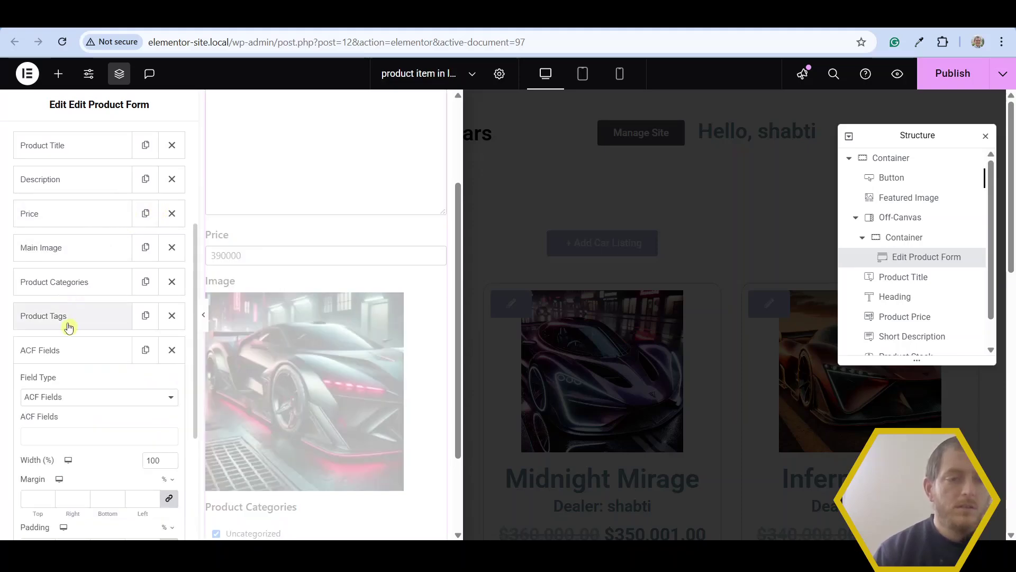
pyautogui.click(99, 396)
pyautogui.scroll(-6, 100, 265)
pyautogui.click(100, 268)
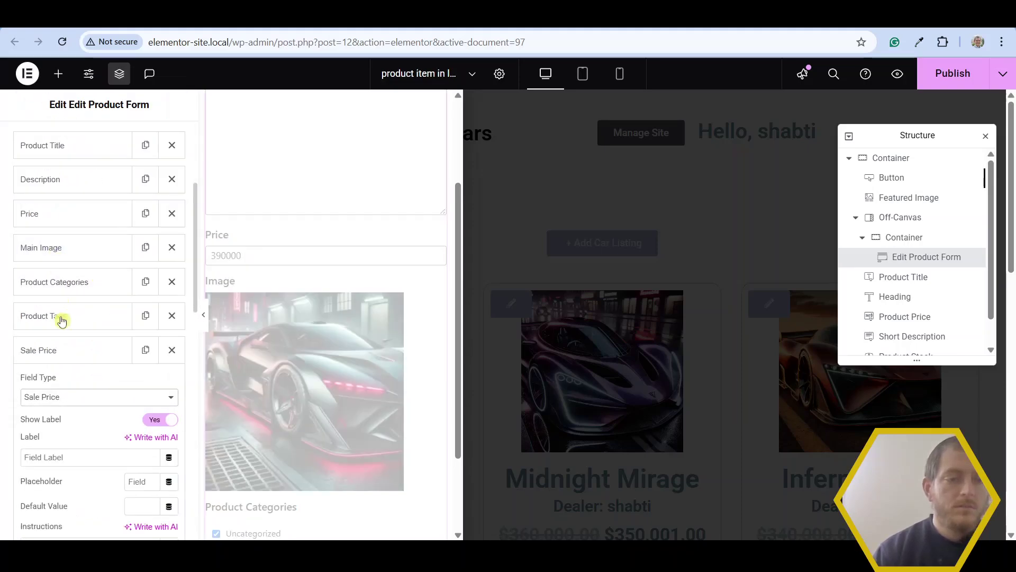
pyautogui.moveTo(63, 350); pyautogui.dragTo(79, 248)
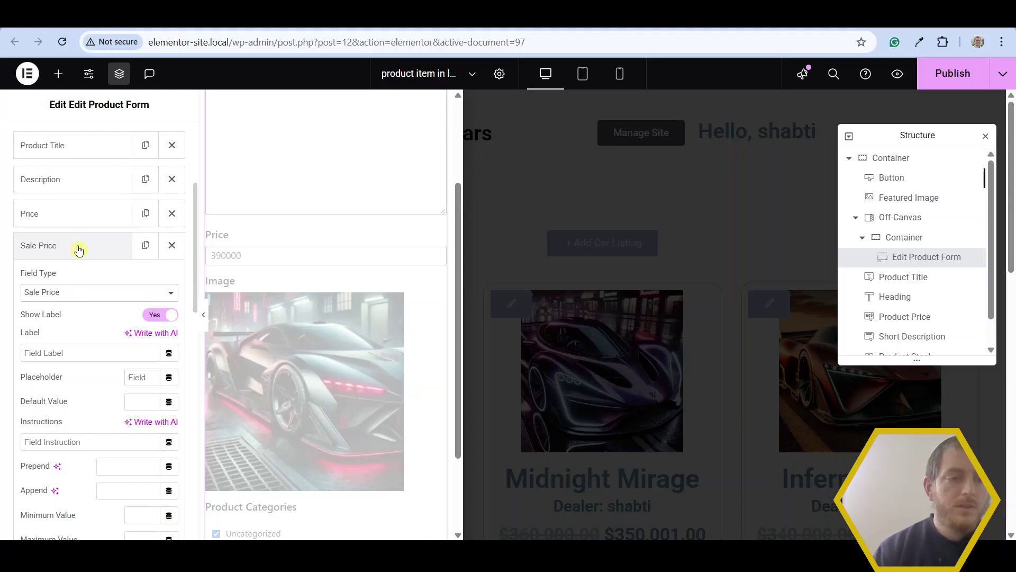
pyautogui.click(79, 249)
pyautogui.scroll(-2, 236, 265)
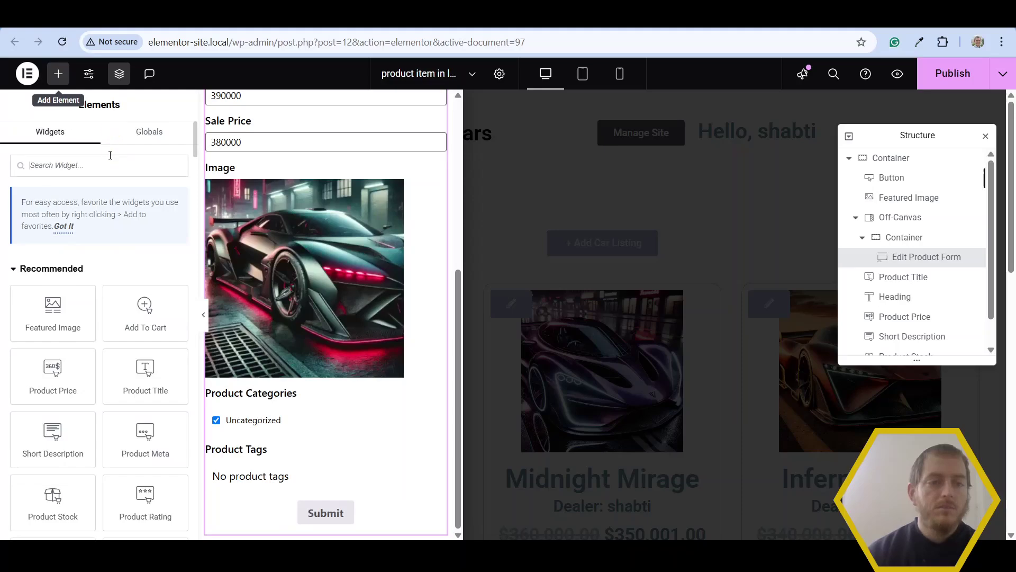
# Add a Button widget below the Edit Product Form in the off-canvas.
pyautogui.click(110, 166)
pyautogui.write('butt')
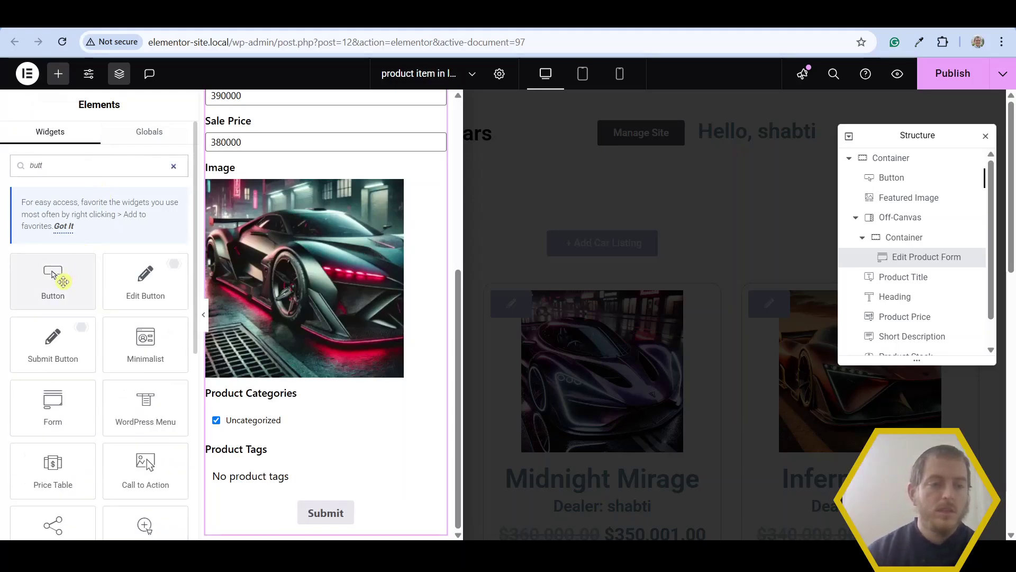
pyautogui.moveTo(63, 281); pyautogui.dragTo(333, 515)
# Give the button a Classic background in red #F90606.
pyautogui.click(95, 138)
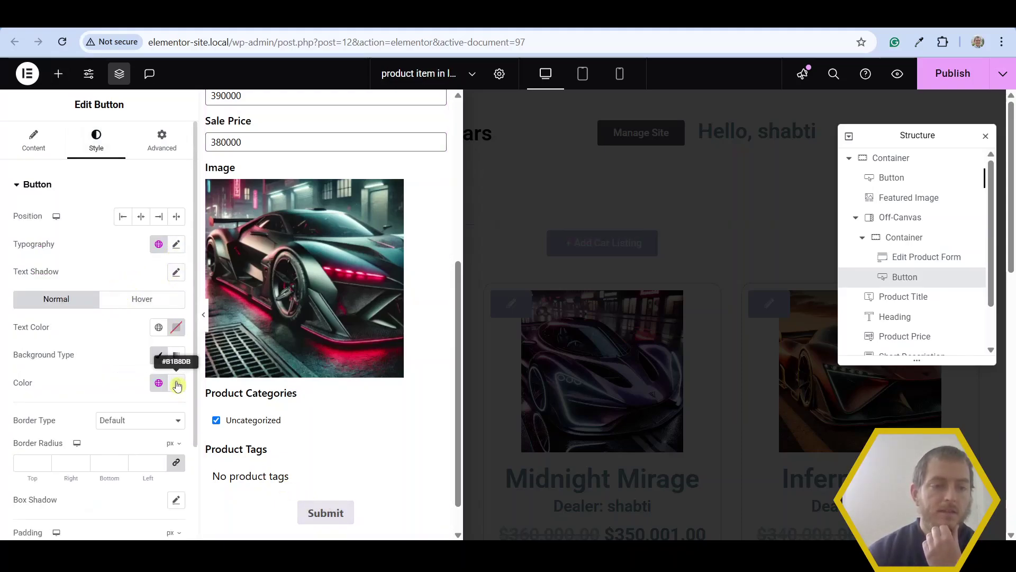
pyautogui.click(176, 354)
pyautogui.click(177, 355)
pyautogui.click(176, 355)
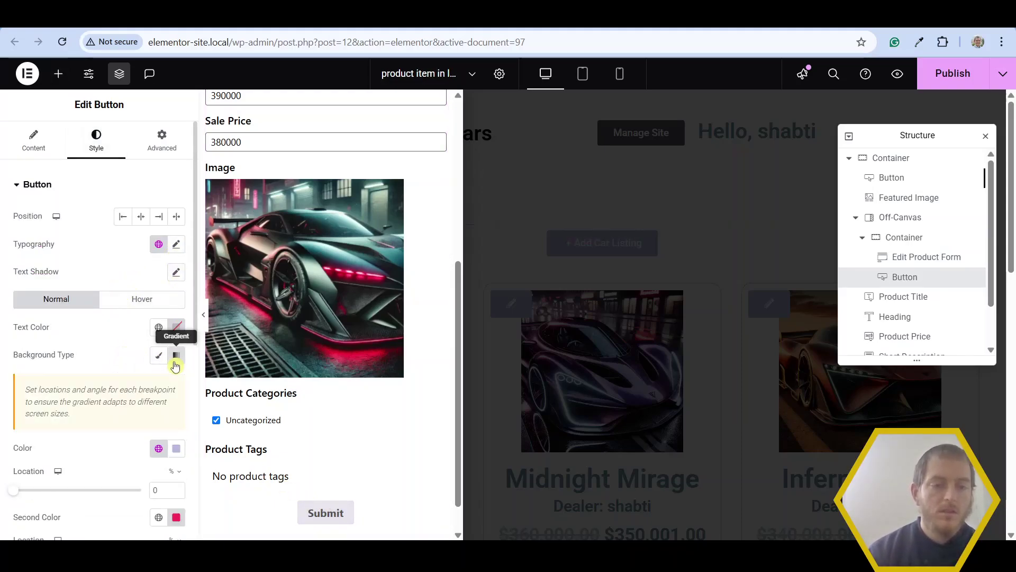
pyautogui.click(158, 355)
pyautogui.click(176, 382)
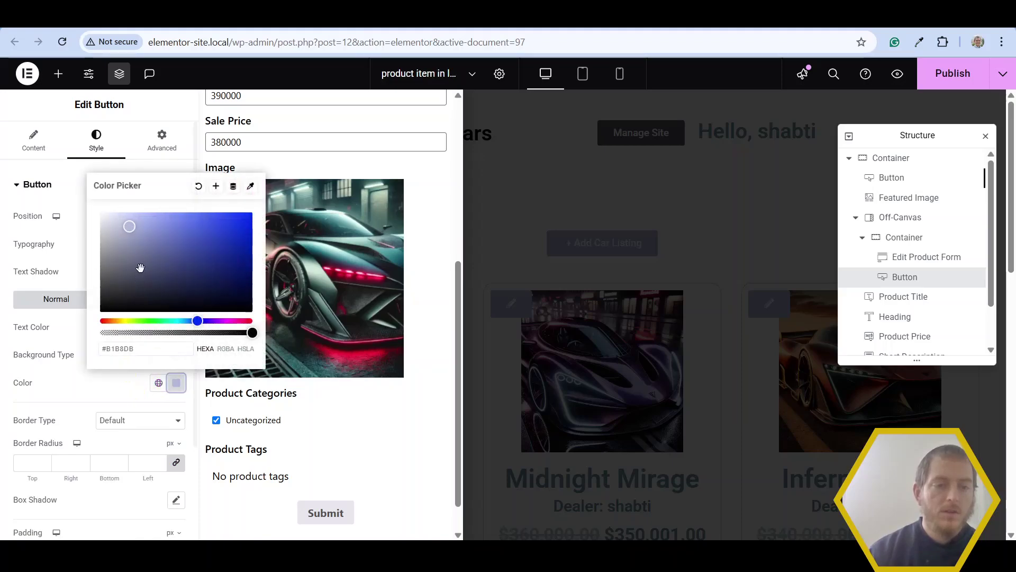
pyautogui.moveTo(198, 321); pyautogui.dragTo(260, 321)
pyautogui.click(247, 214)
pyautogui.click(85, 226)
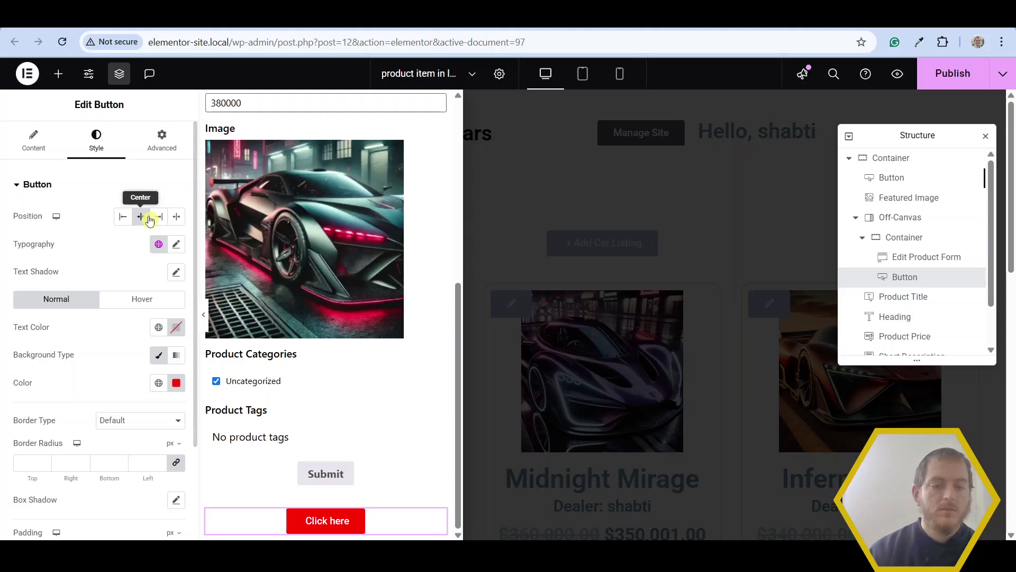
pyautogui.click(47, 141)
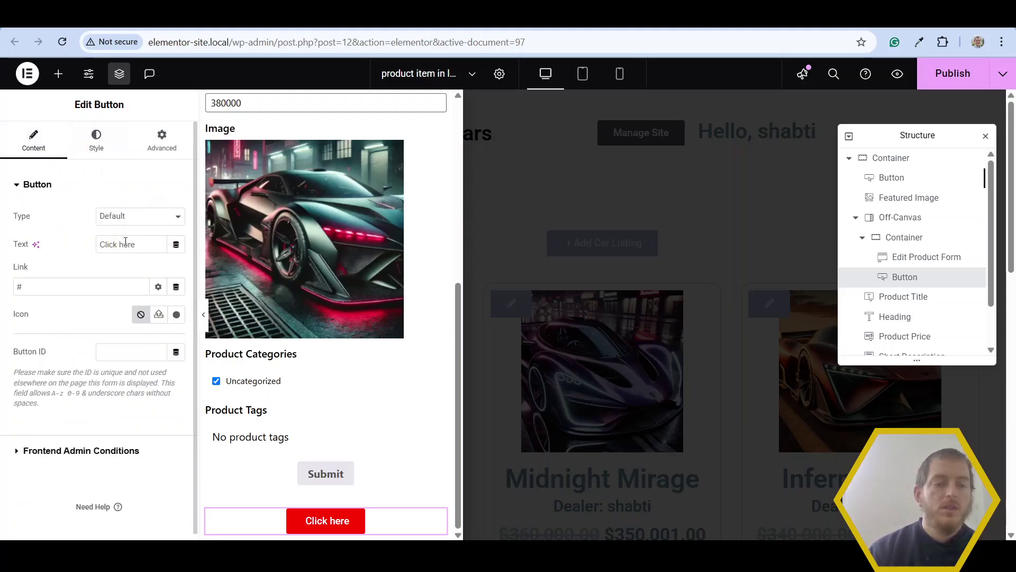
# Label the button 'Cancel' and link it to Close Off-Canvas on the Off-Canvas widget.
pyautogui.write('Cancel')
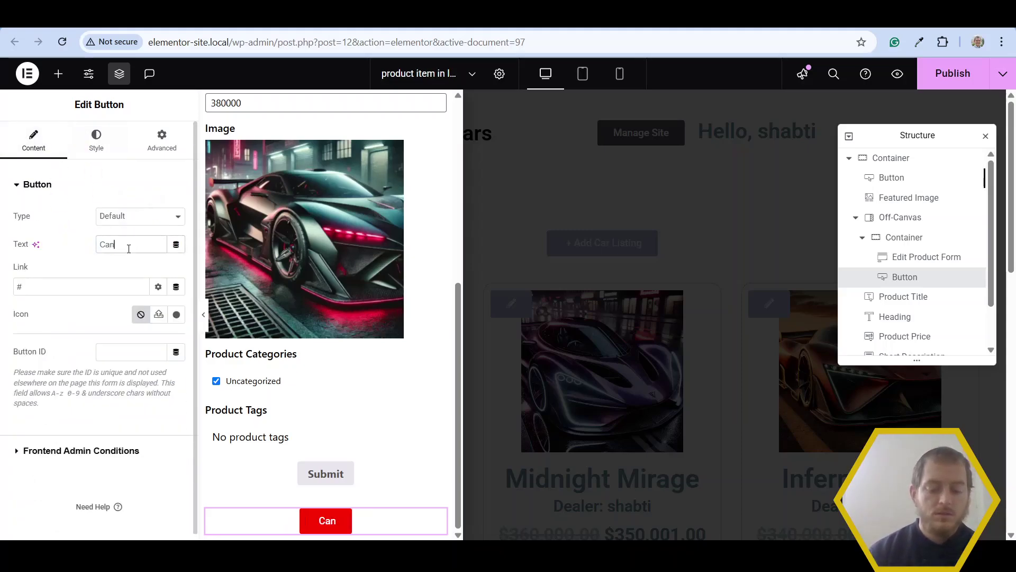
pyautogui.click(176, 290)
pyautogui.scroll(-5, 141, 345)
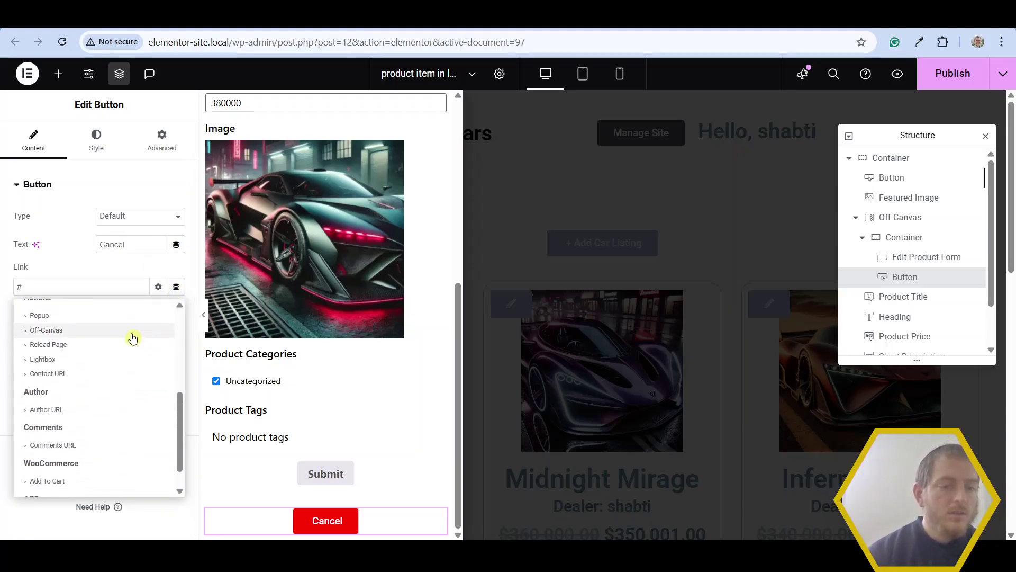
pyautogui.click(132, 331)
pyautogui.click(113, 290)
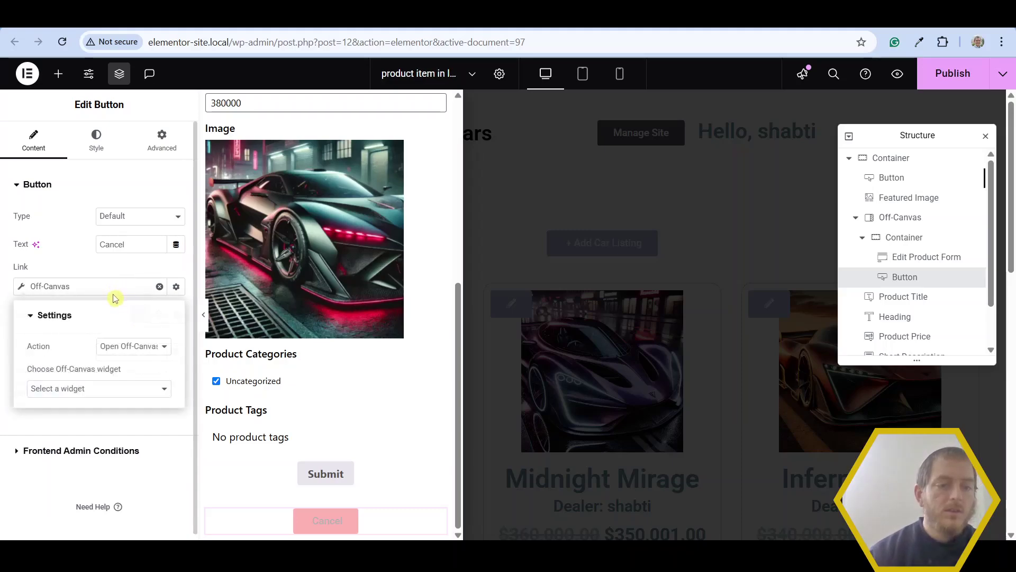
pyautogui.click(104, 388)
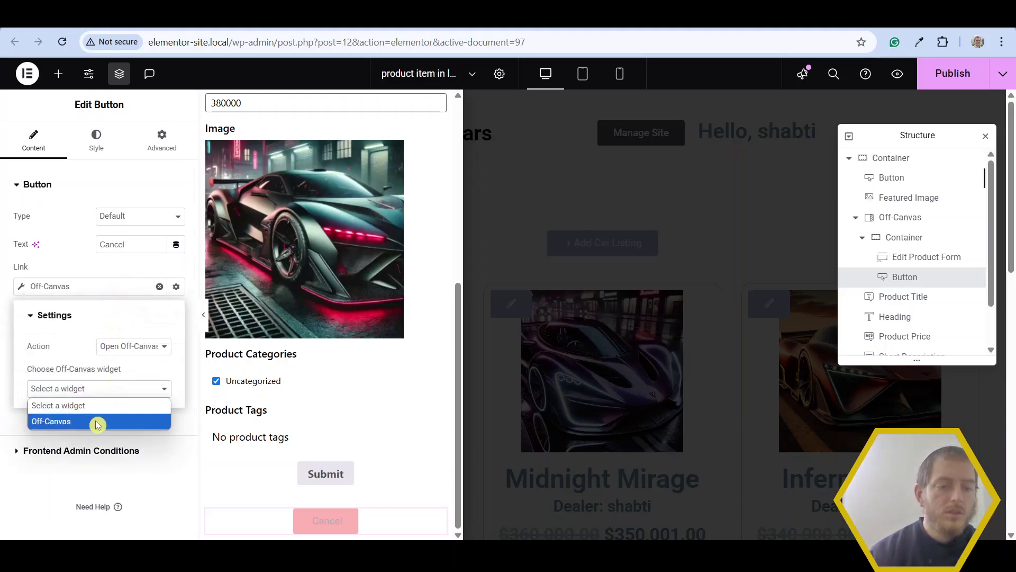
pyautogui.click(97, 423)
pyautogui.click(109, 347)
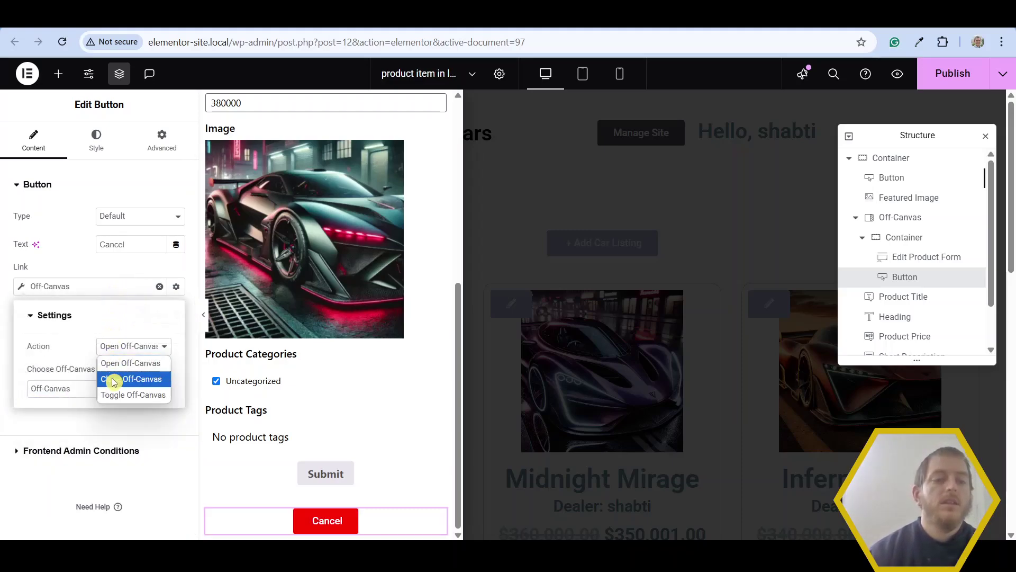
pyautogui.click(113, 381)
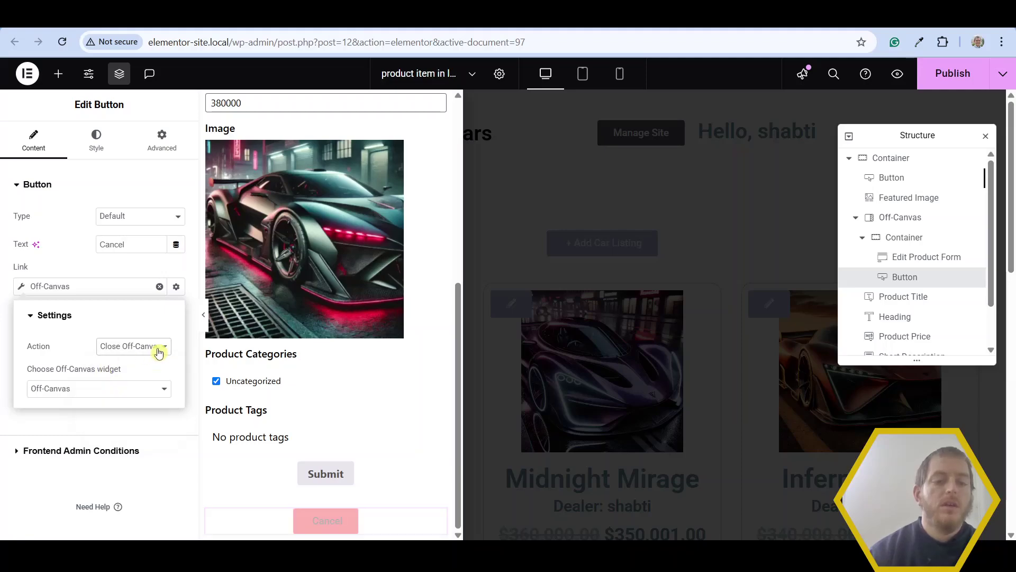
# Turn off Off-Canvas Editing Mode and select the card's pencil edit button.
pyautogui.click(900, 217)
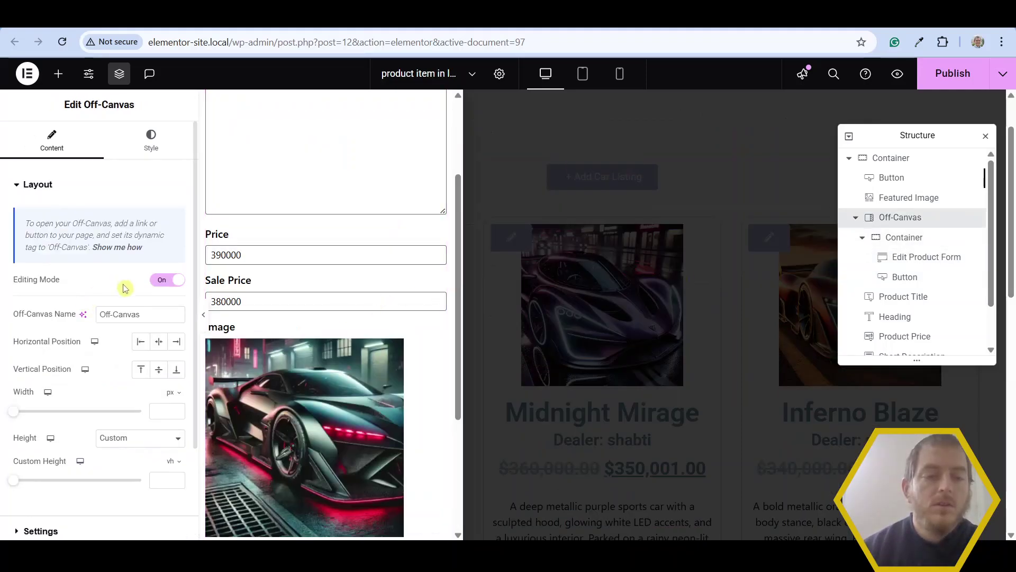
pyautogui.click(168, 281)
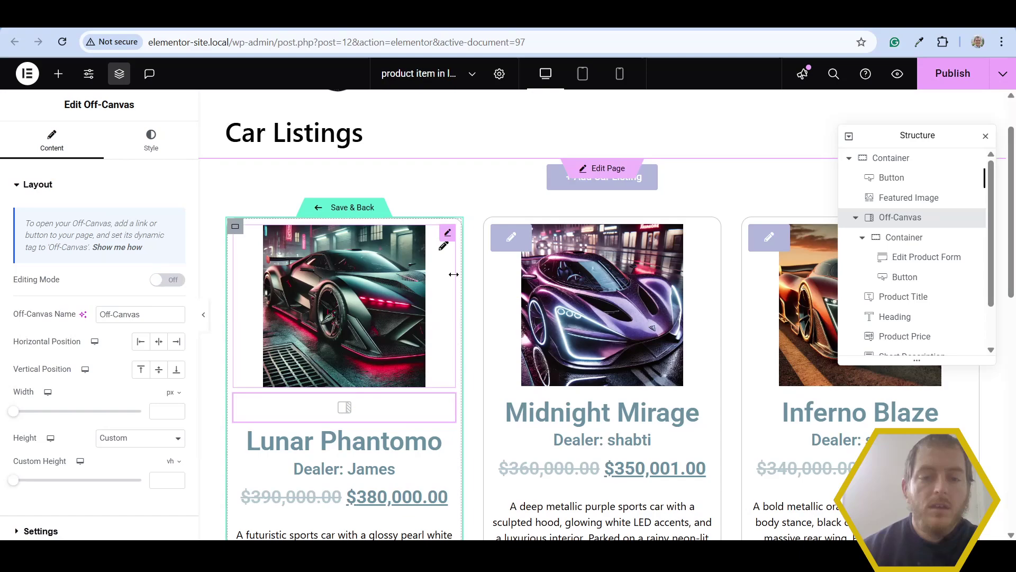
pyautogui.click(438, 253)
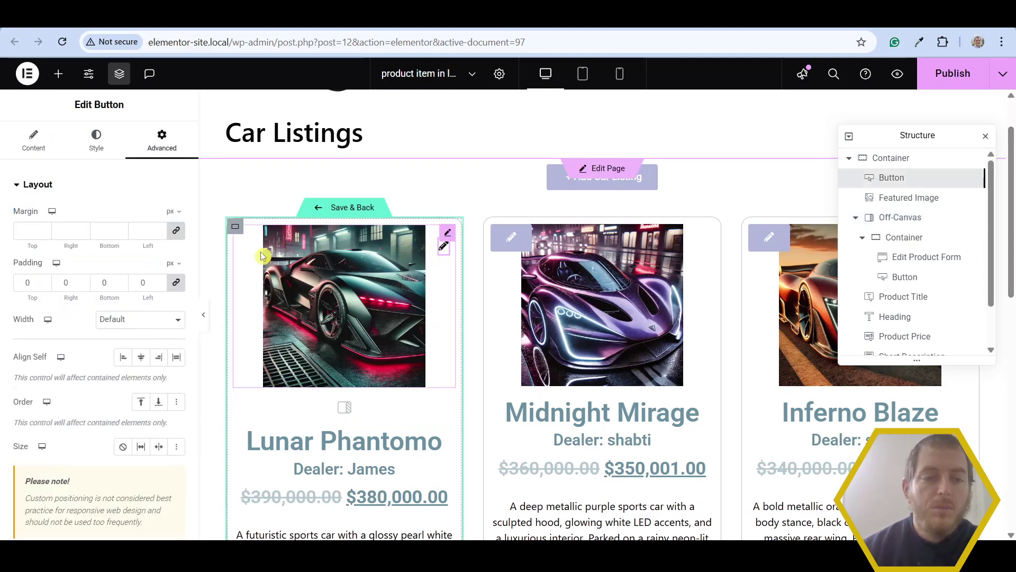
pyautogui.click(49, 154)
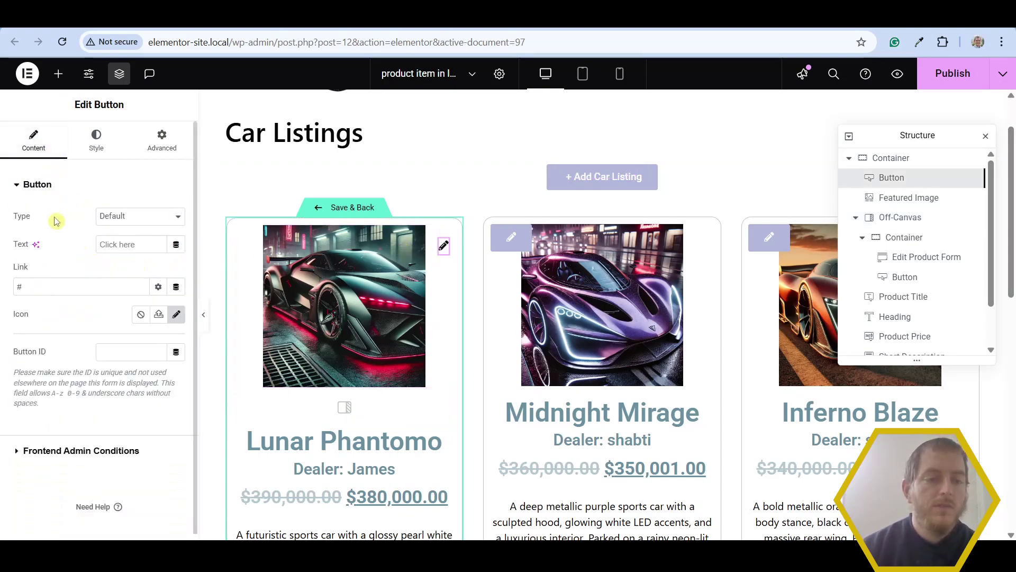
# Link the pencil button to the Off-Canvas dynamic tag, opening the Off-Canvas widget.
pyautogui.click(176, 290)
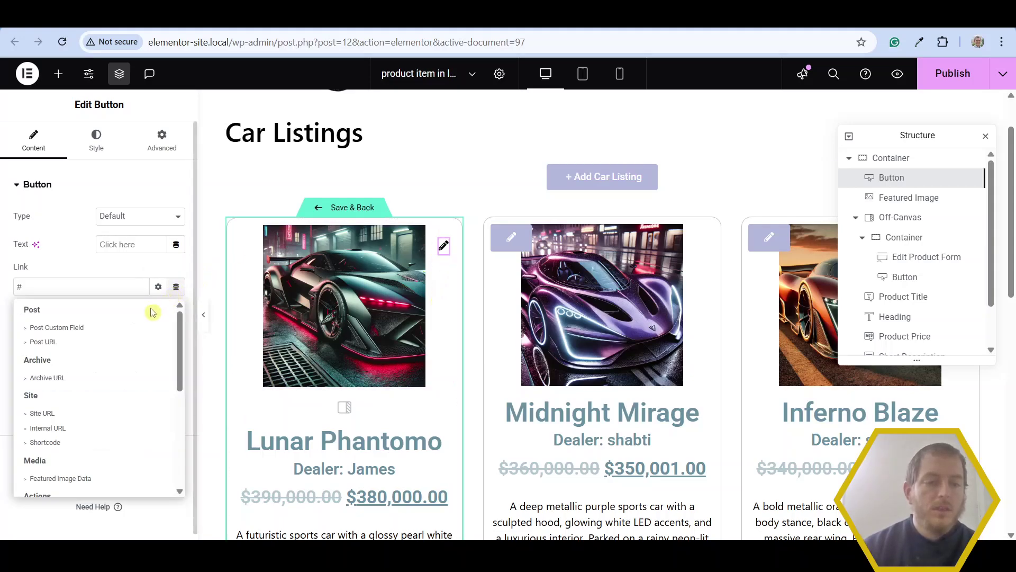
pyautogui.scroll(-1, 141, 345)
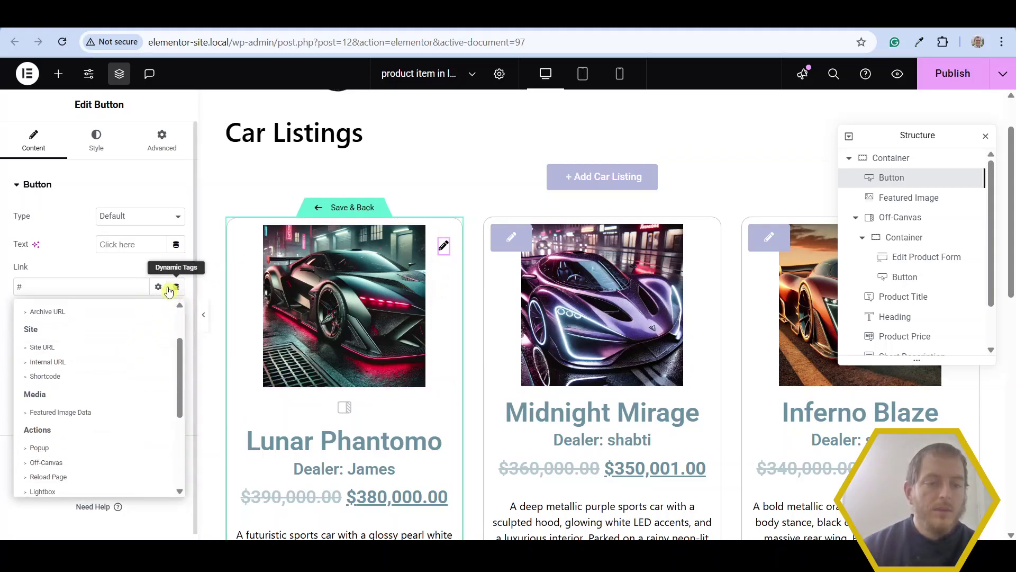
pyautogui.scroll(-4, 135, 337)
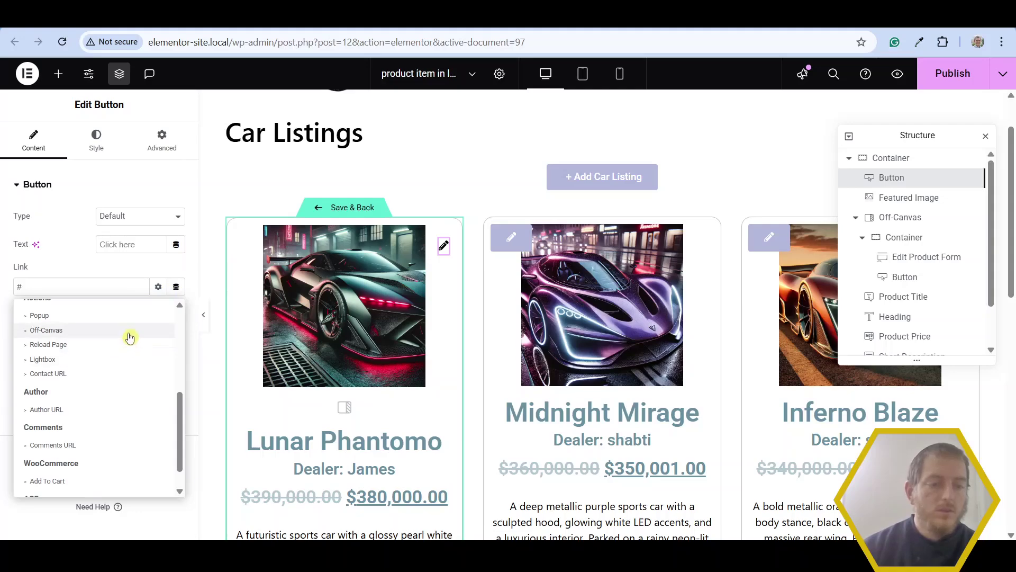
pyautogui.click(129, 332)
pyautogui.click(98, 288)
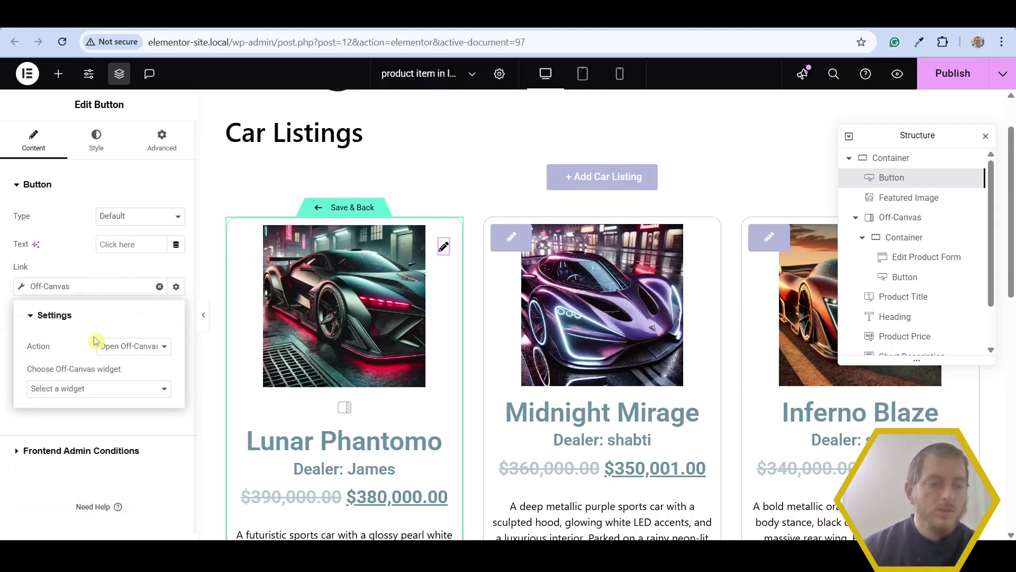
pyautogui.click(109, 395)
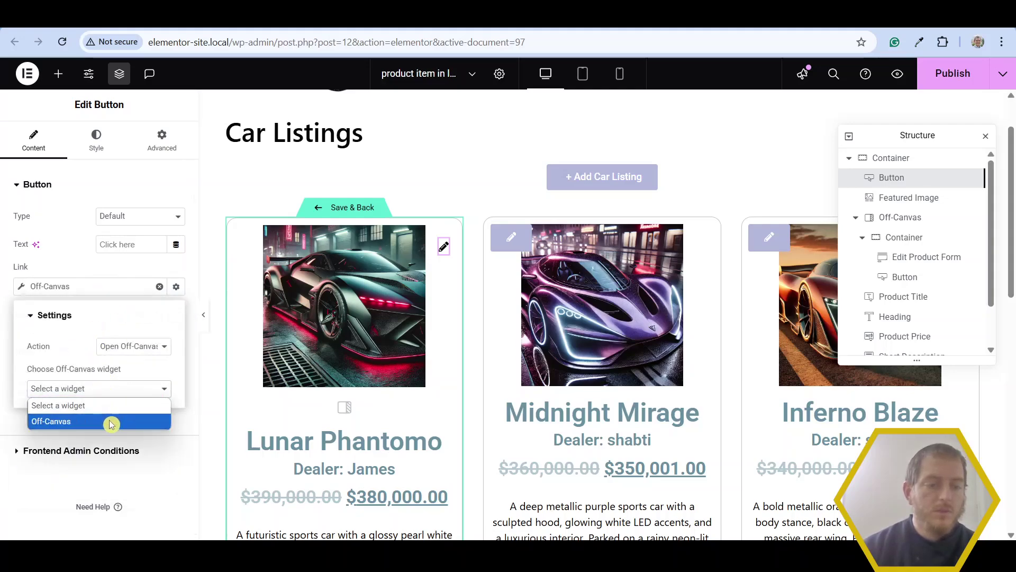
pyautogui.click(109, 421)
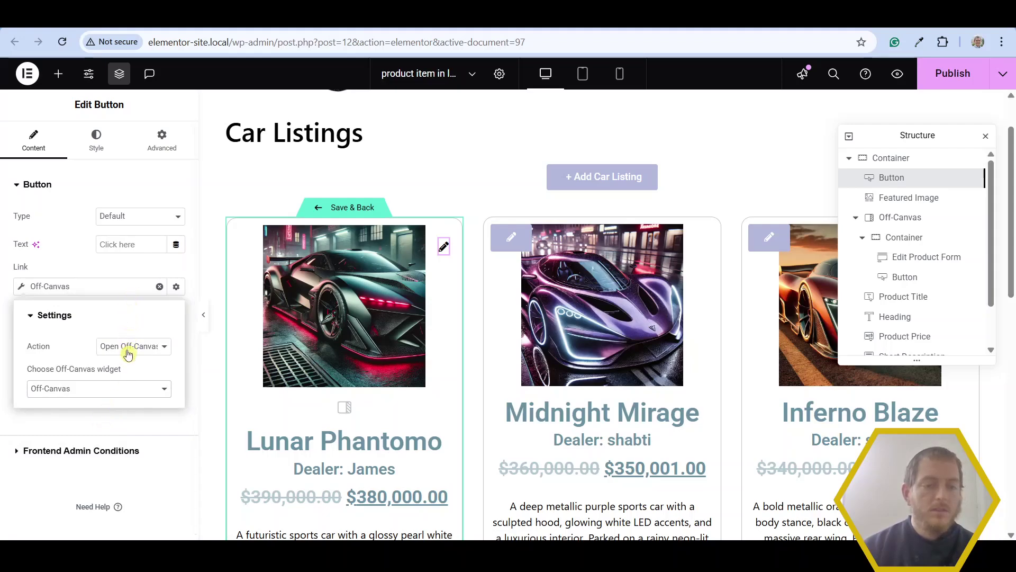
pyautogui.click(147, 268)
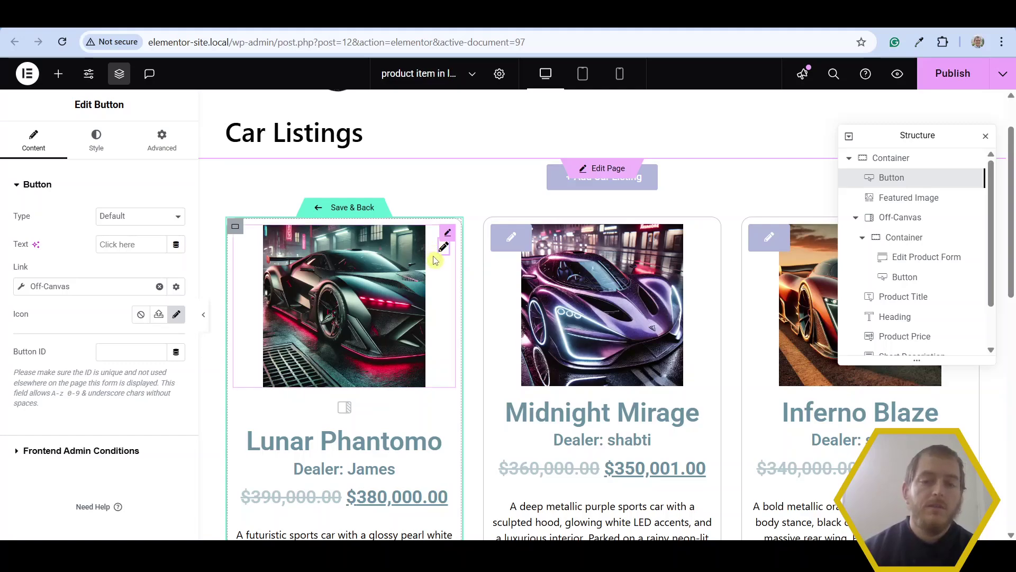
# Check the pencil button's Advanced Display Conditions and leave them empty.
pyautogui.click(162, 141)
pyautogui.scroll(-5, 118, 363)
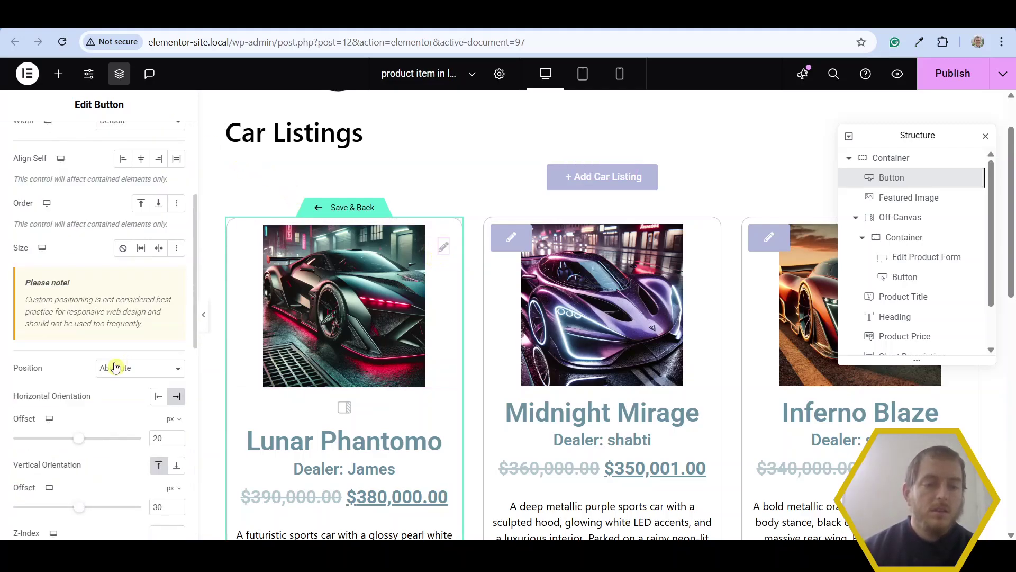
pyautogui.scroll(-3, 112, 373)
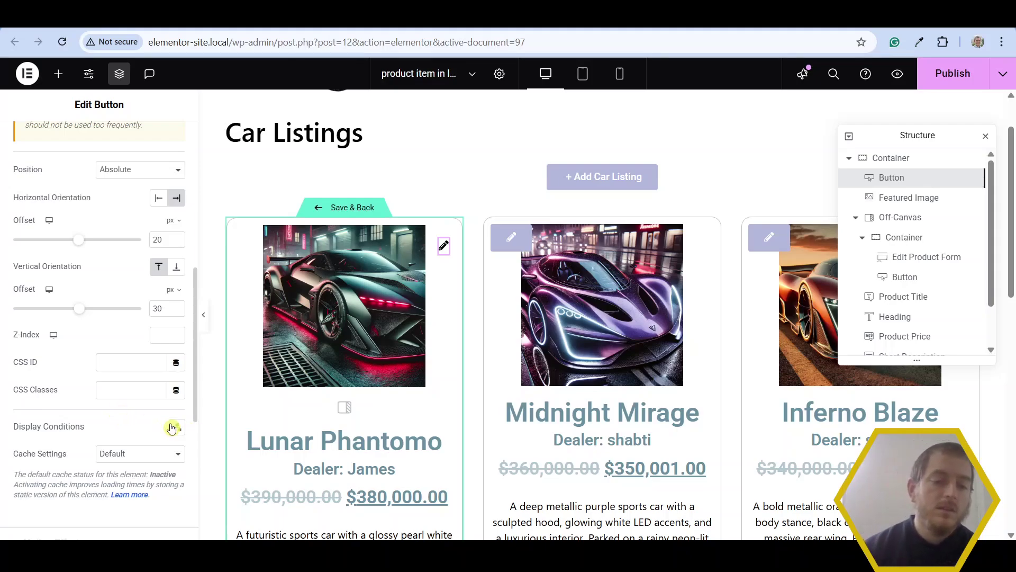
pyautogui.click(174, 429)
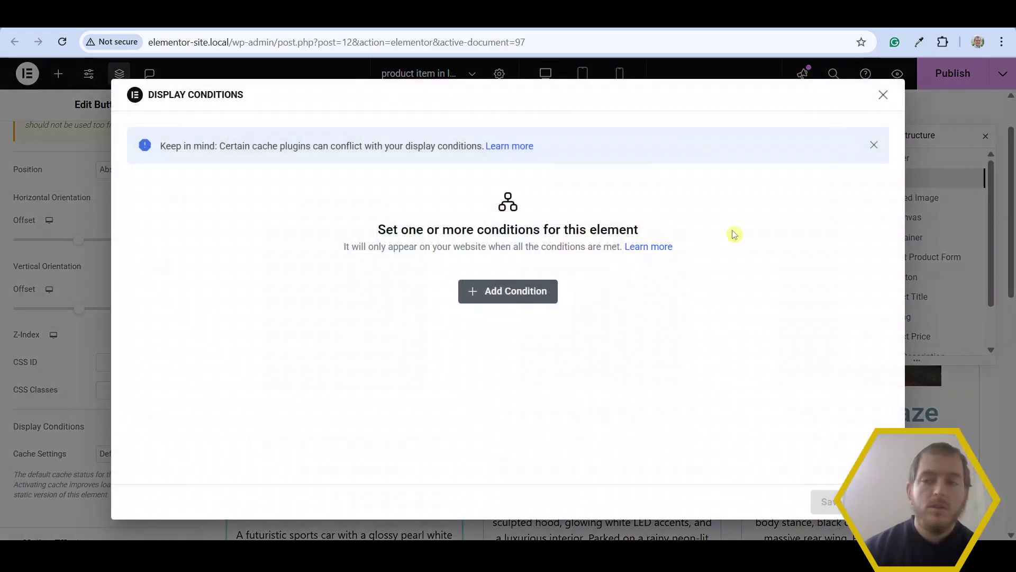
pyautogui.click(883, 95)
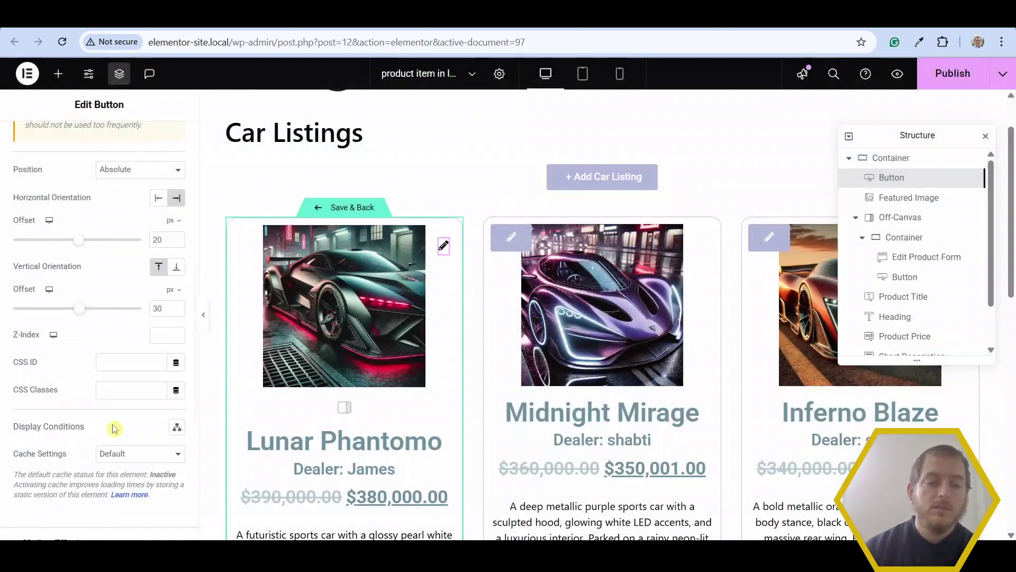
pyautogui.scroll(5, 49, 221)
pyautogui.scroll(3, 49, 202)
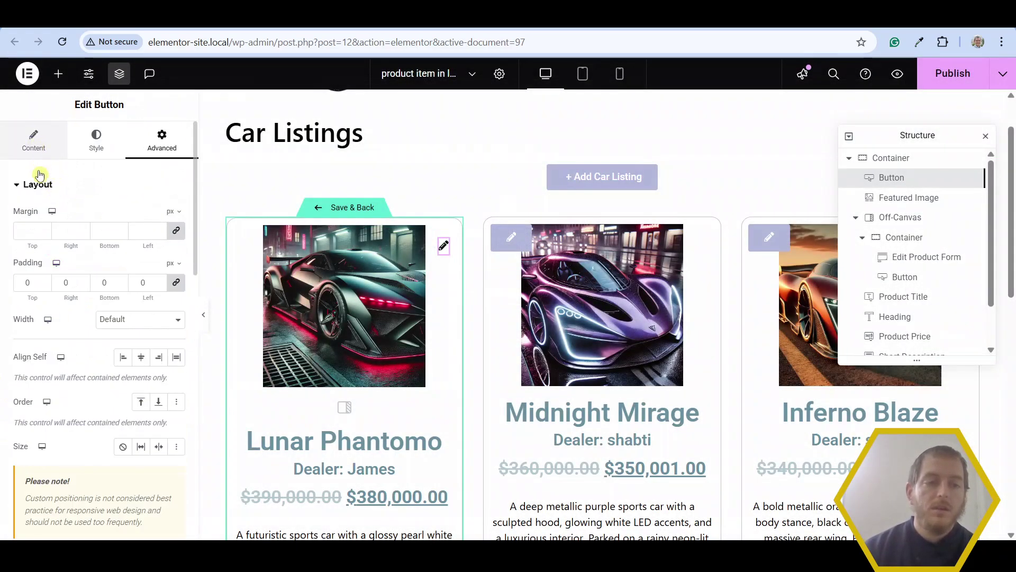
pyautogui.click(33, 140)
# In Manage Conditions, add an OR group with three AND rows and a second OR group, then remove one row.
pyautogui.click(81, 386)
pyautogui.click(54, 251)
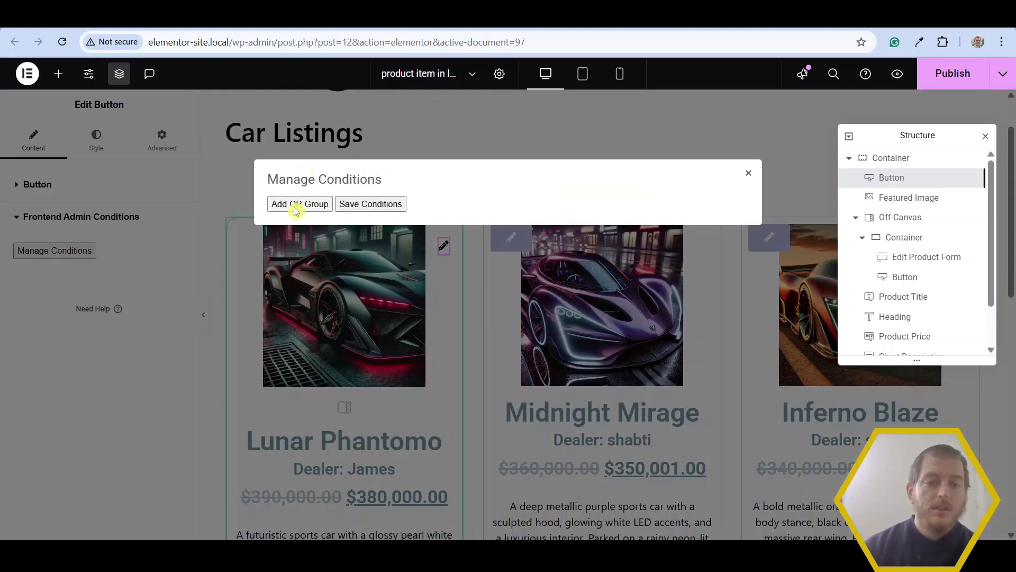
pyautogui.click(297, 204)
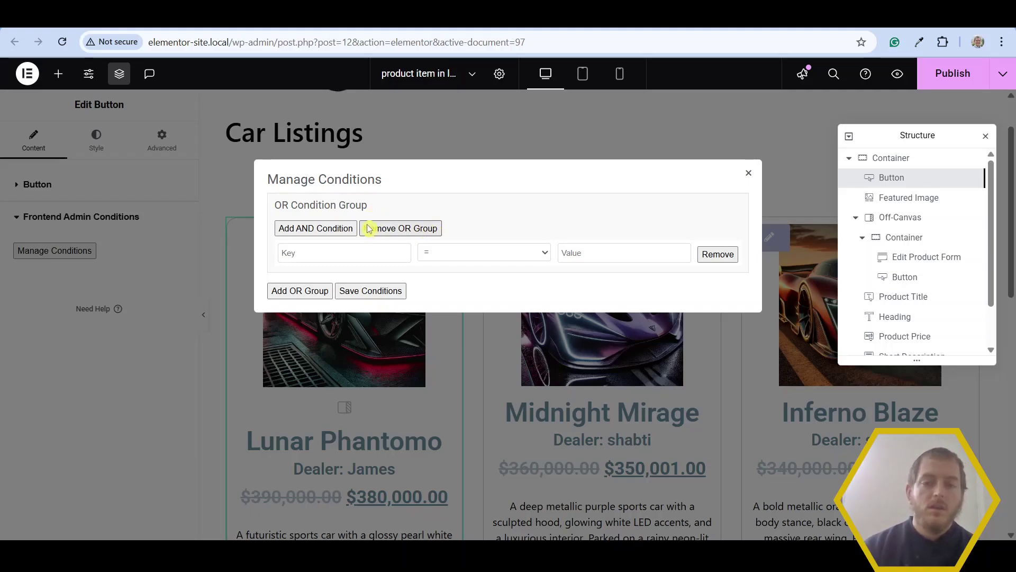
pyautogui.click(336, 232)
pyautogui.click(336, 231)
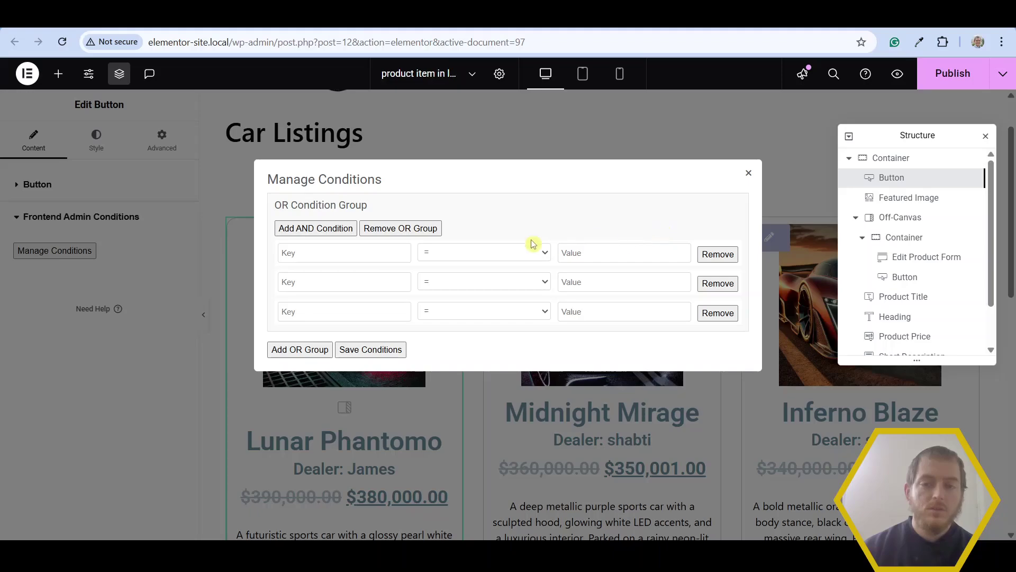
pyautogui.click(298, 351)
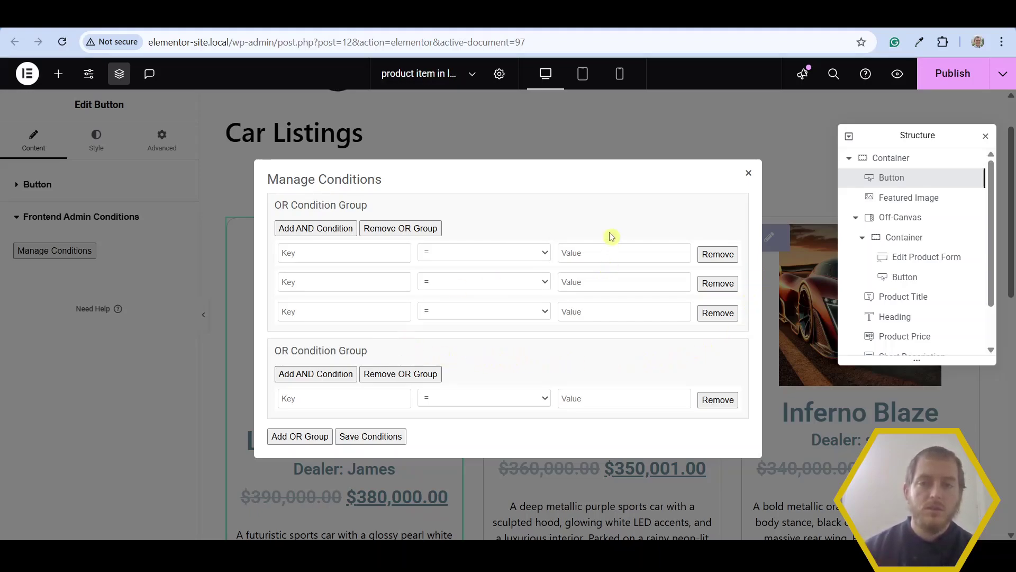
pyautogui.click(705, 260)
# Trim to a single condition row and set its key to {{post_author}}.
pyautogui.click(705, 260)
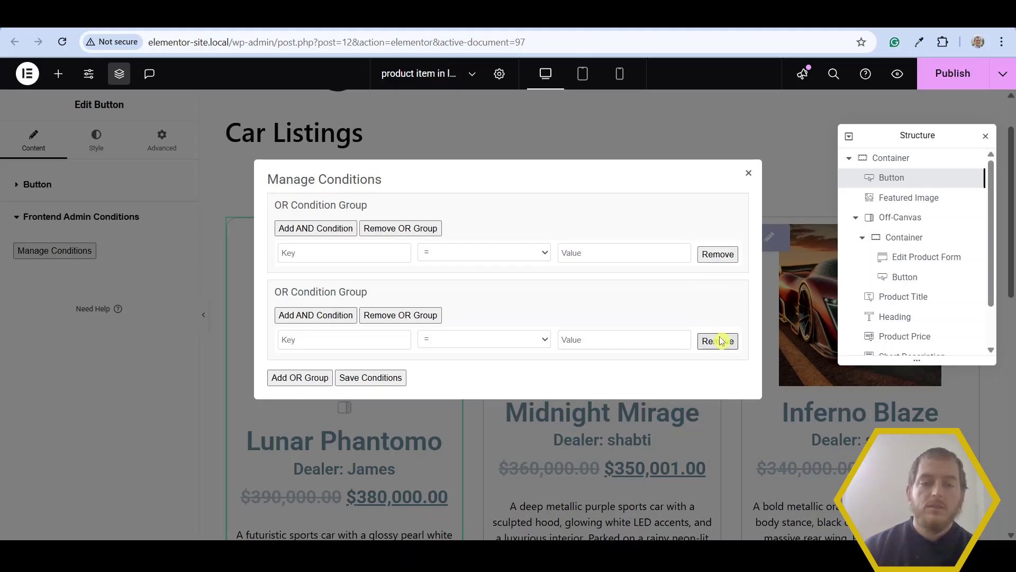
pyautogui.click(408, 315)
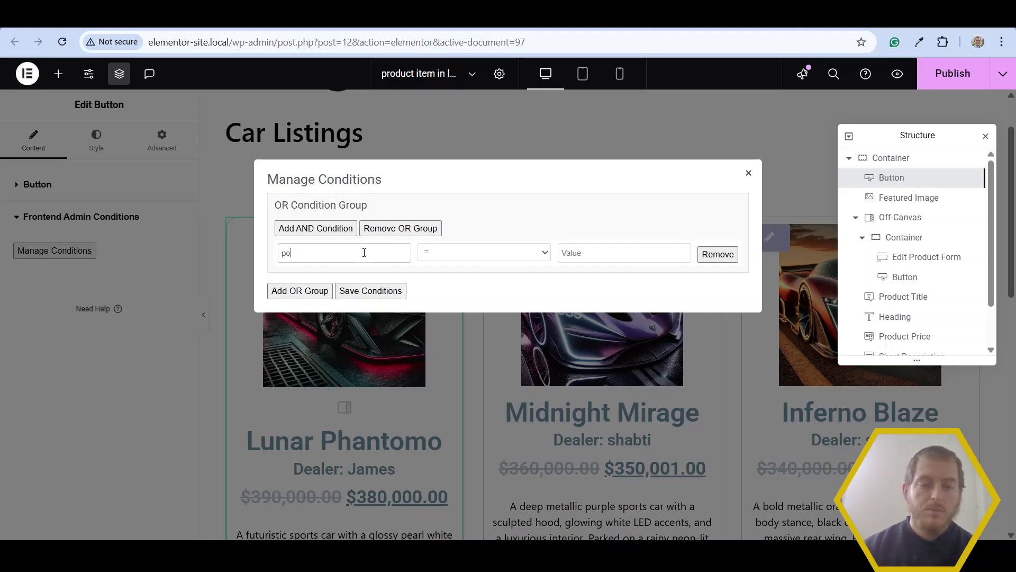
pyautogui.write('st_author')
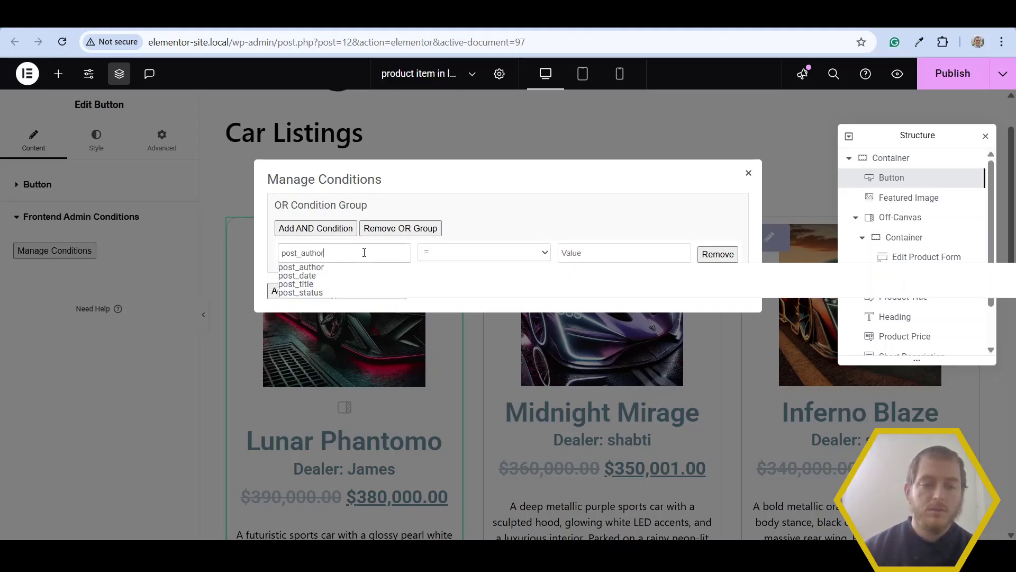
pyautogui.press('Home')
pyautogui.write('{{')
pyautogui.press('End')
pyautogui.write('}}')
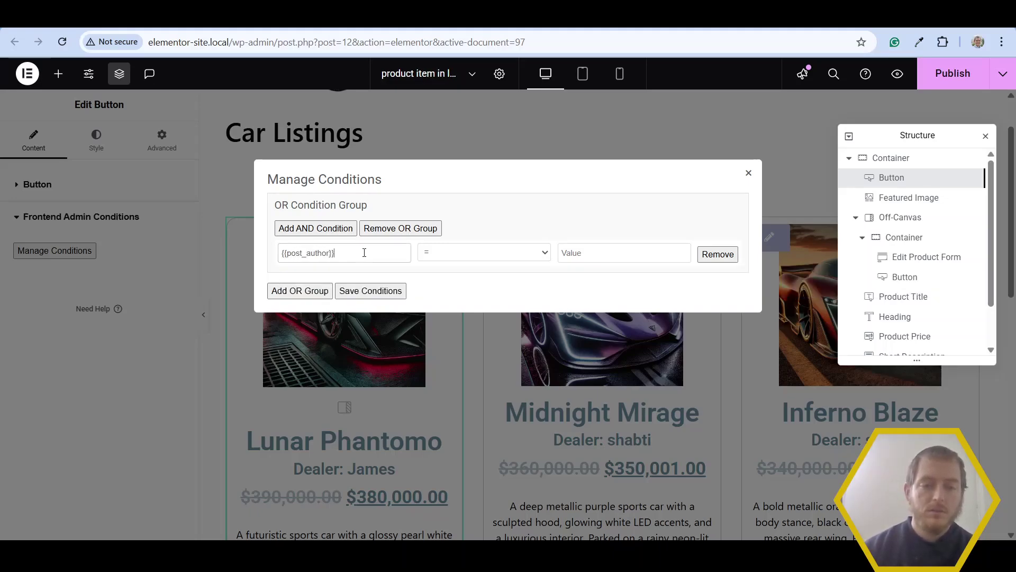
# Set the value to {{current_user}} and save the condition.
pyautogui.click(583, 249)
pyautogui.write('cur')
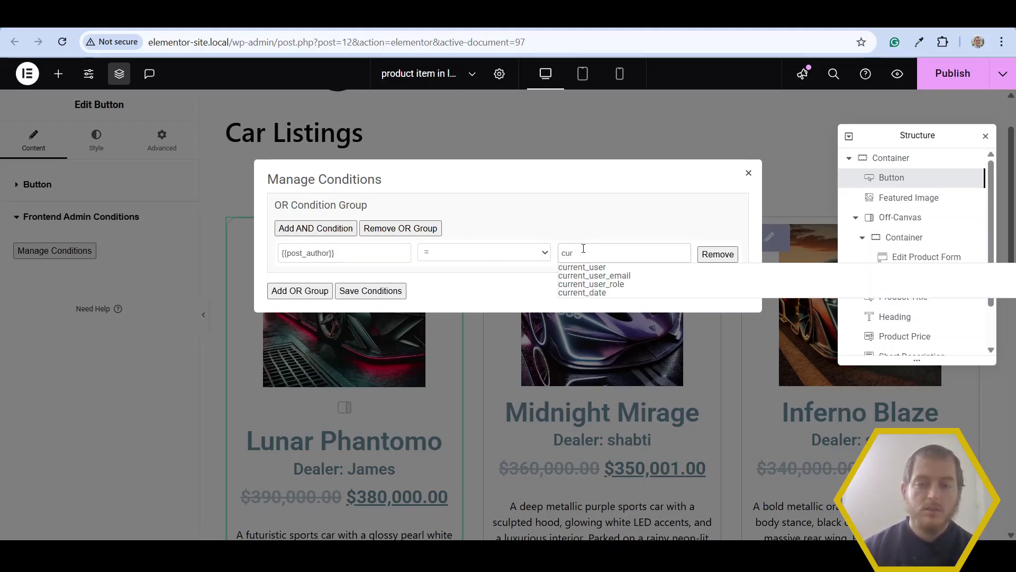
pyautogui.press('Down')
pyautogui.press('Return')
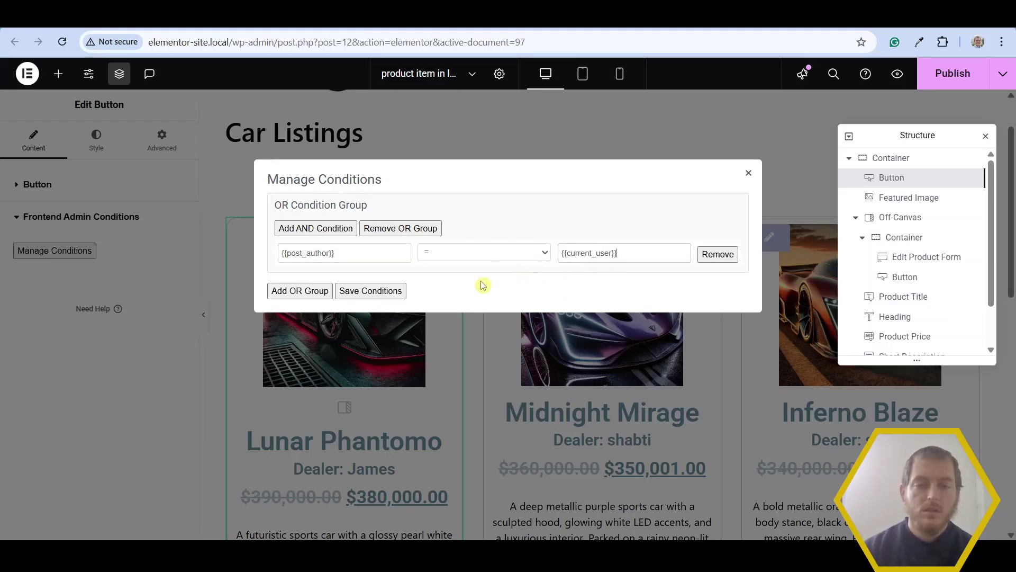
pyautogui.click(372, 291)
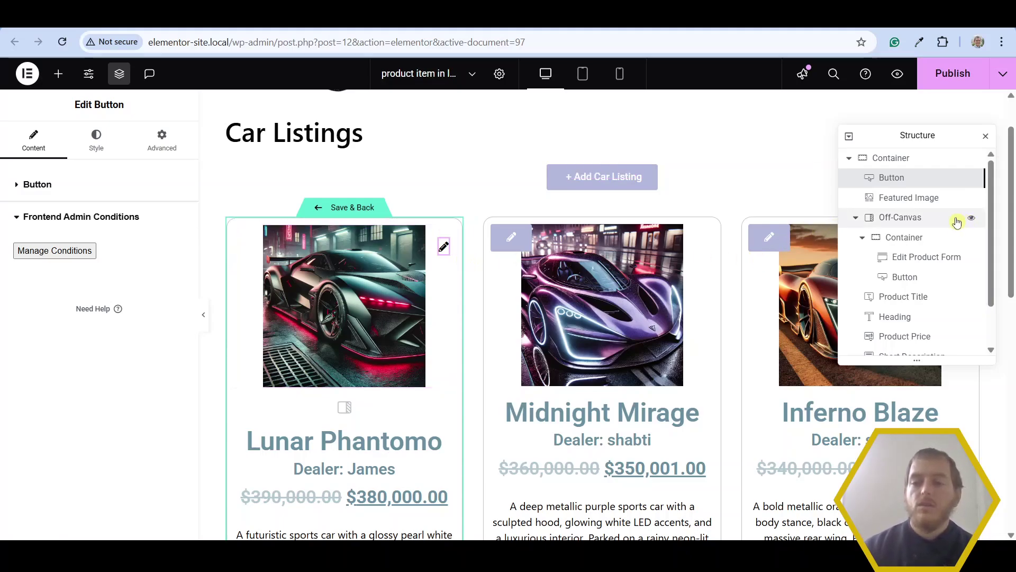
# Add an OR group in the Off-Canvas widget's Frontend Admin Conditions.
pyautogui.click(937, 221)
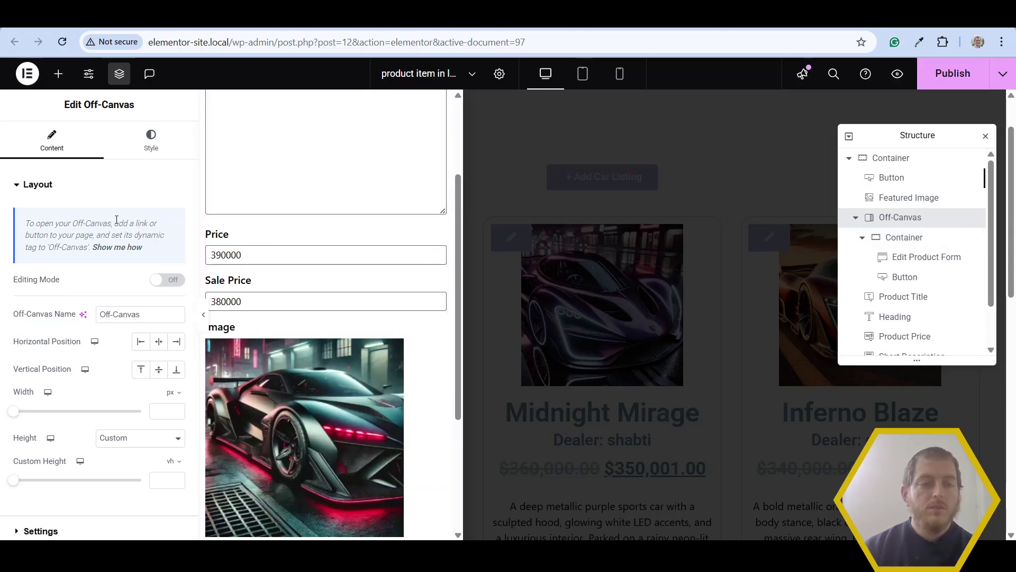
pyautogui.scroll(-2, 105, 317)
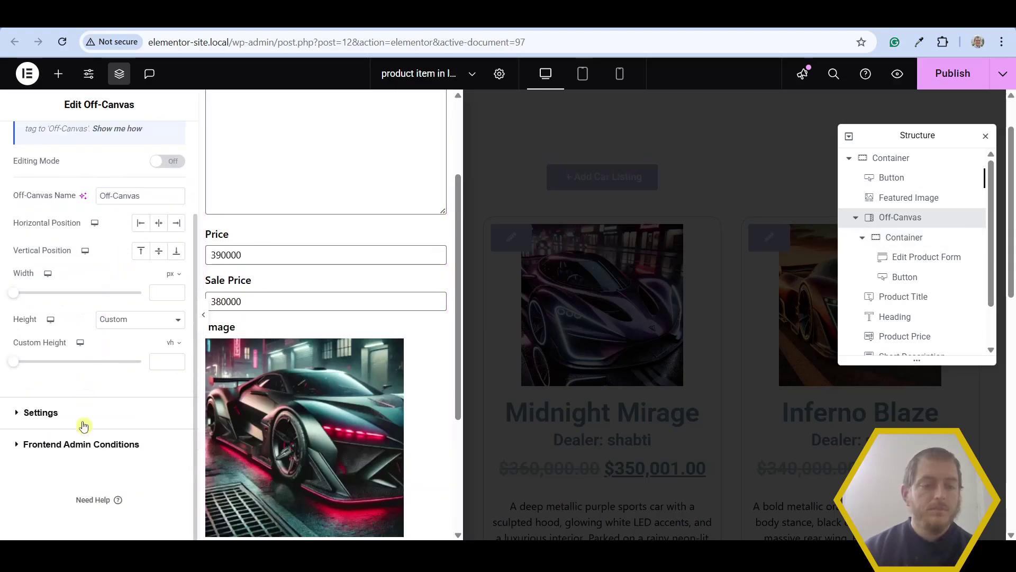
pyautogui.click(81, 447)
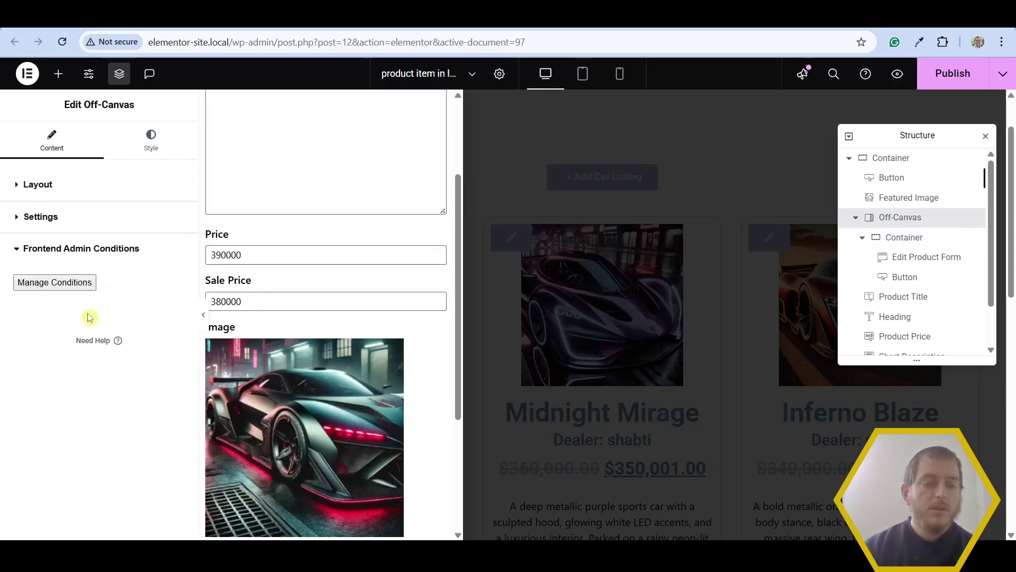
pyautogui.click(86, 283)
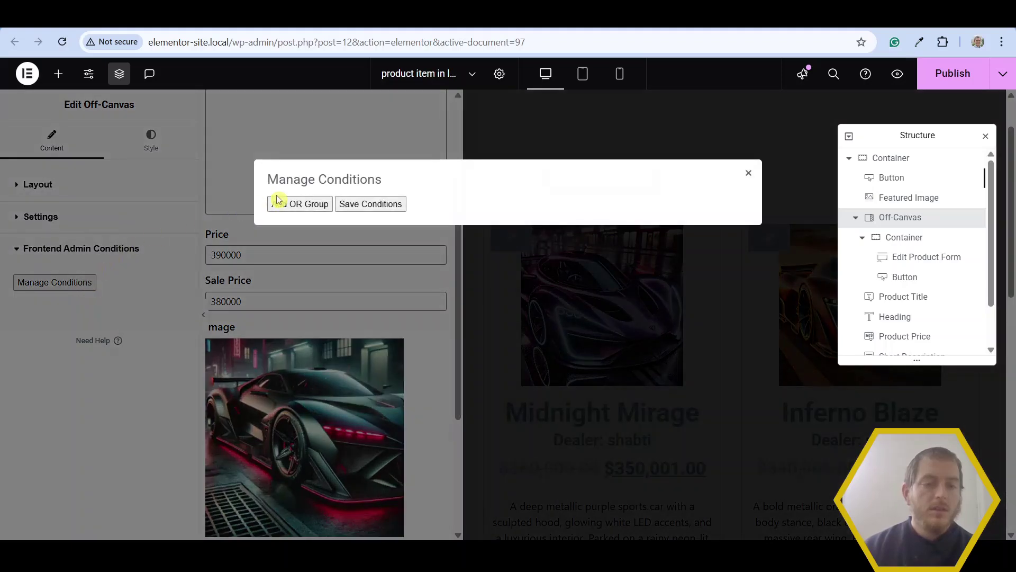
pyautogui.click(279, 207)
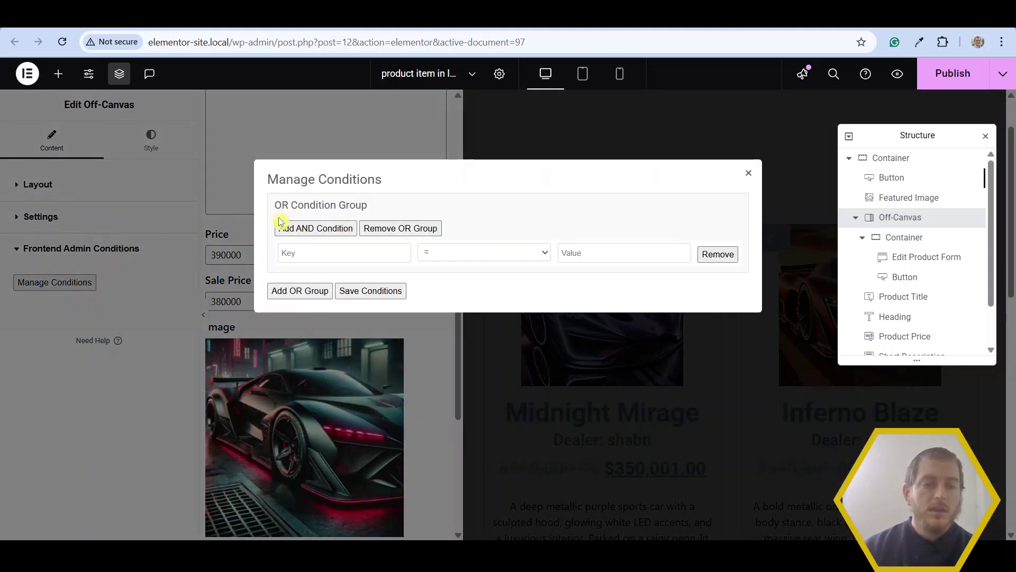
# Set the condition {{post_author}} = {{current_user}} and save it.
pyautogui.write('post_')
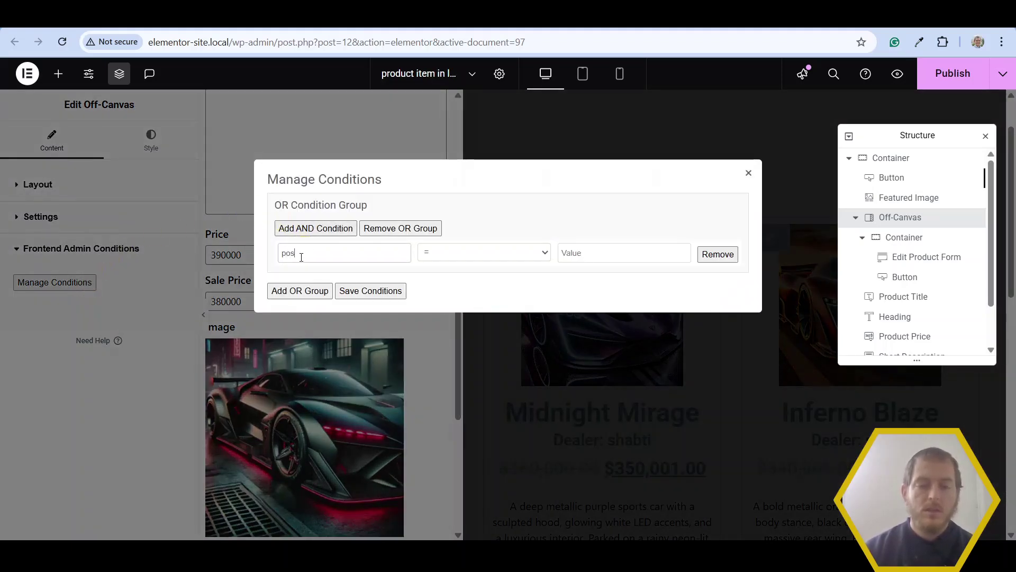
pyautogui.press('Down')
pyautogui.press('Return')
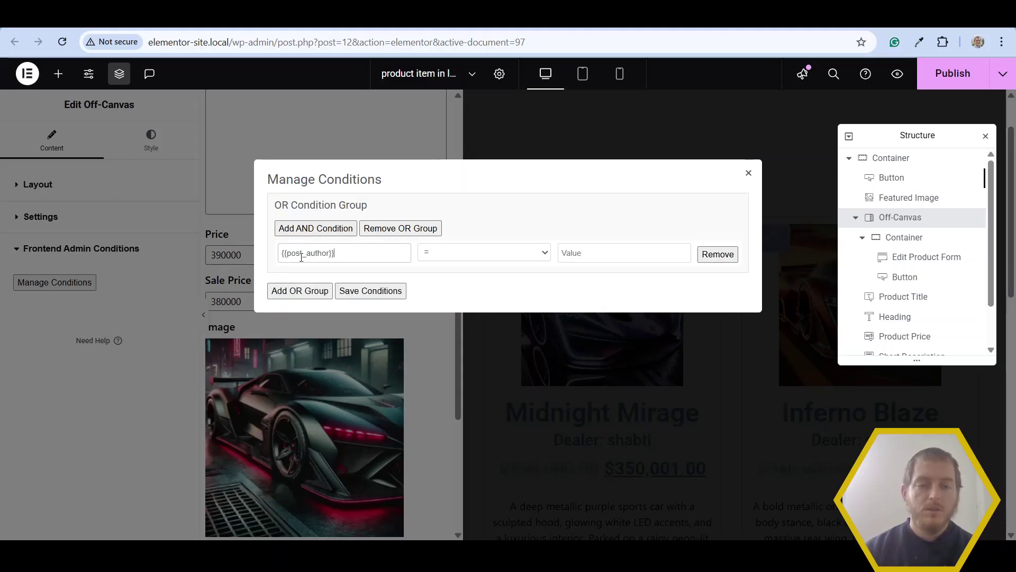
pyautogui.press('Tab')
pyautogui.press('Tab')
pyautogui.write('cu')
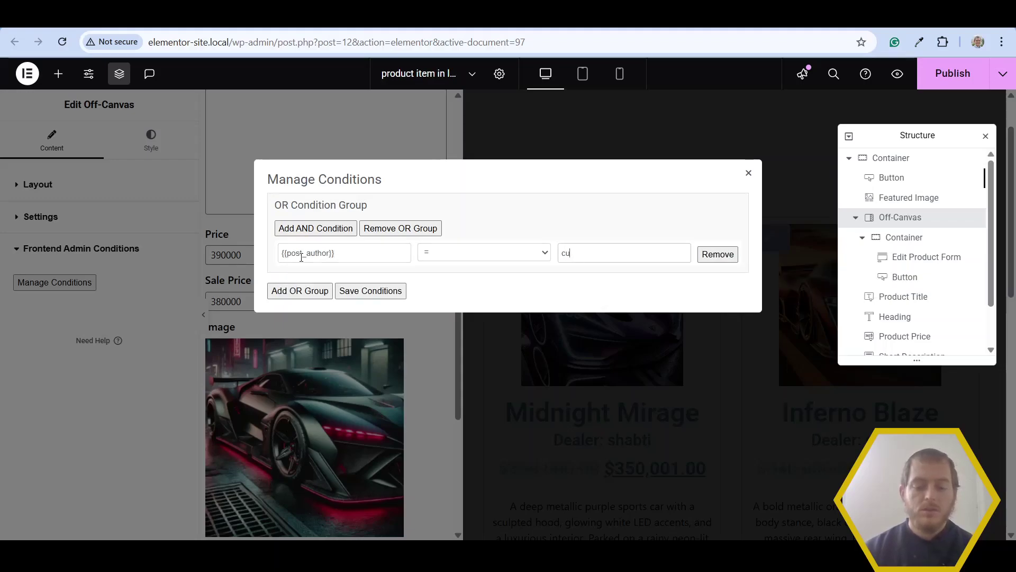
pyautogui.write('rr')
pyautogui.press('Down')
pyautogui.press('Return')
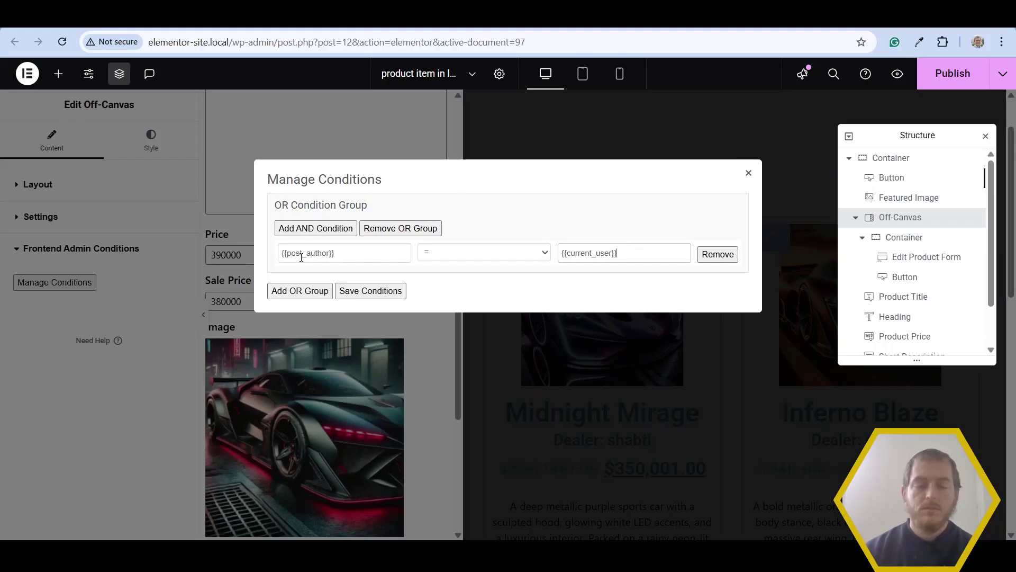
pyautogui.click(371, 290)
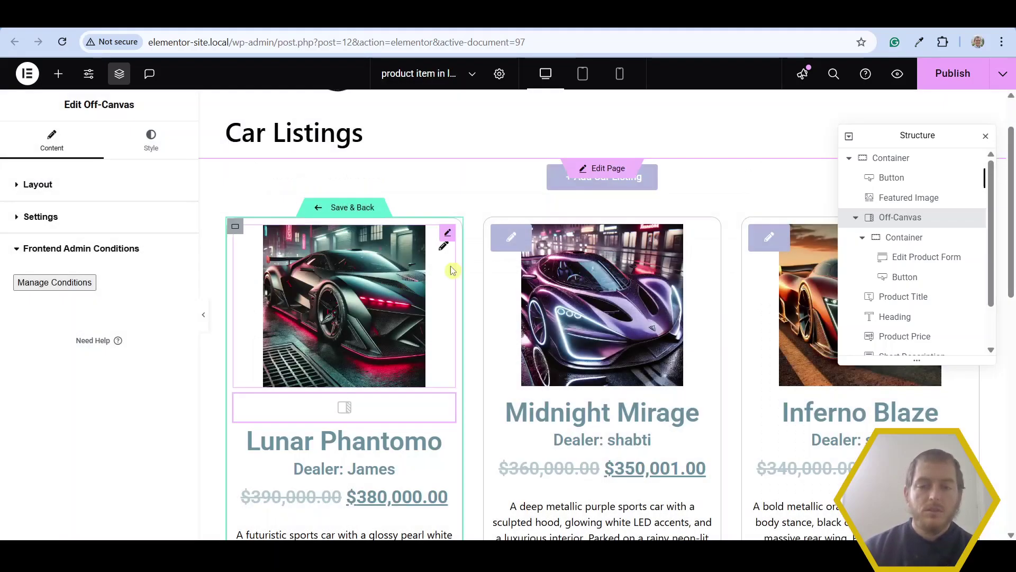
# Publish the changes, then open and close the Midnight Mirage edit panel on the live page.
pyautogui.click(960, 89)
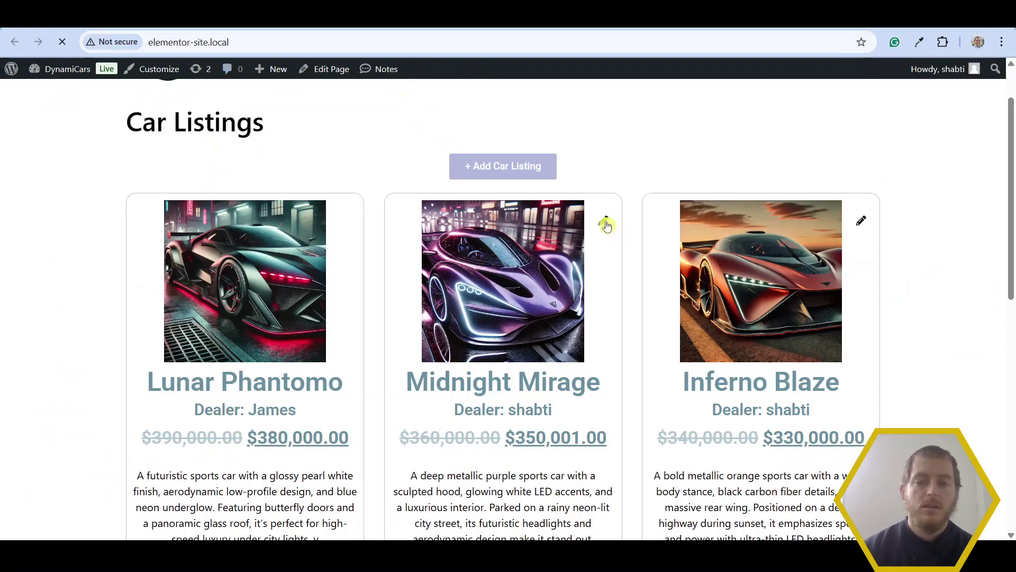
pyautogui.click(606, 224)
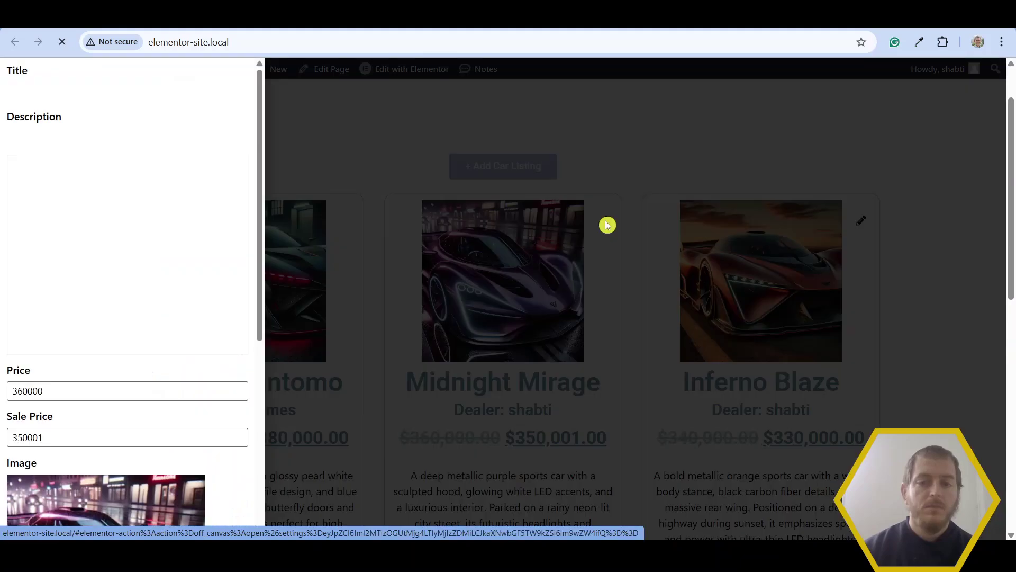
pyautogui.click(888, 246)
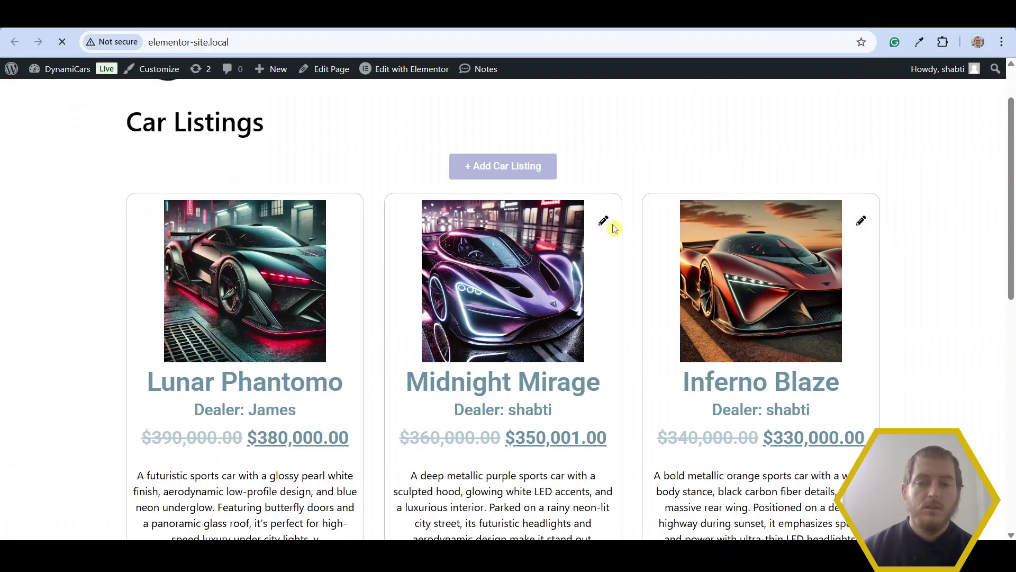
# Open the Inferno Blaze edit form, then switch to the other dealer's incognito window.
pyautogui.click(861, 221)
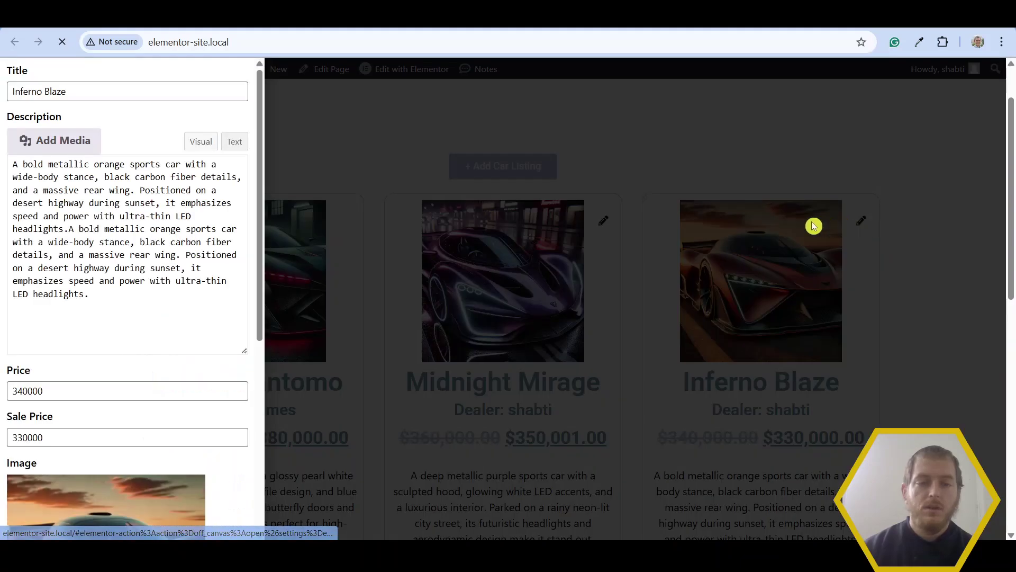
pyautogui.scroll(-7, 168, 185)
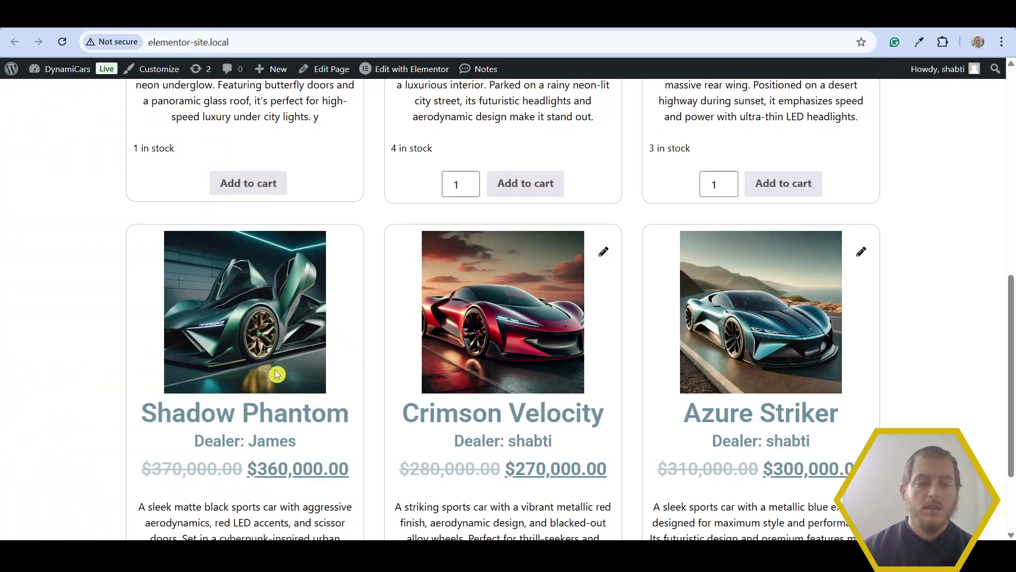
pyautogui.scroll(-1, 275, 374)
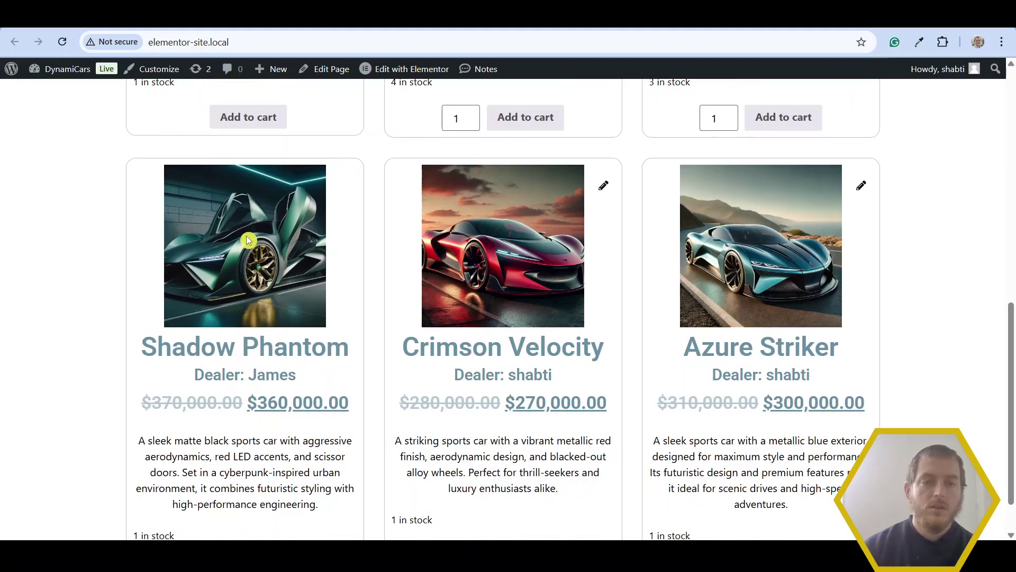
pyautogui.moveTo(602, 537)
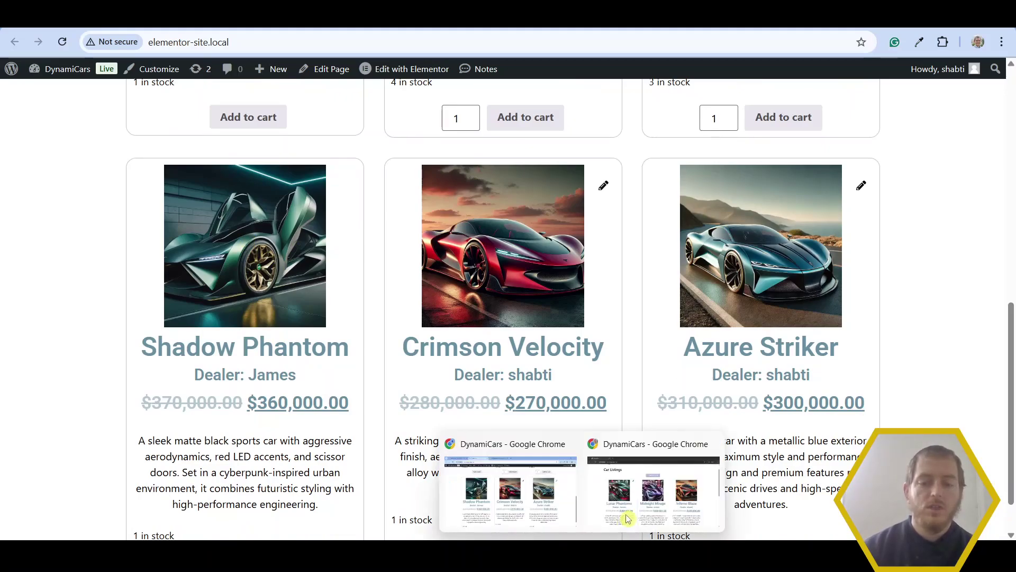
pyautogui.click(627, 519)
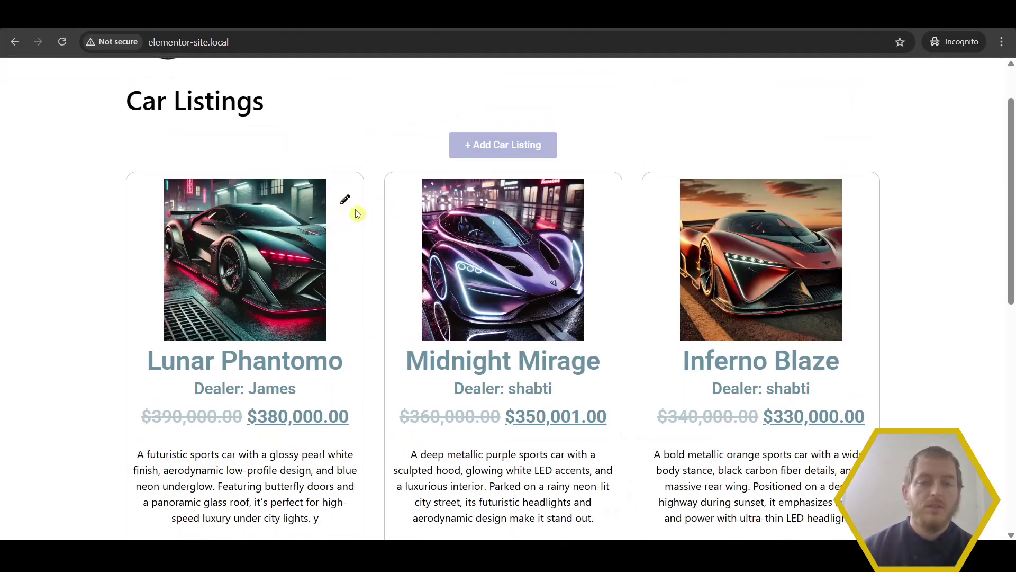
pyautogui.hotkey('alt', 'Tab')
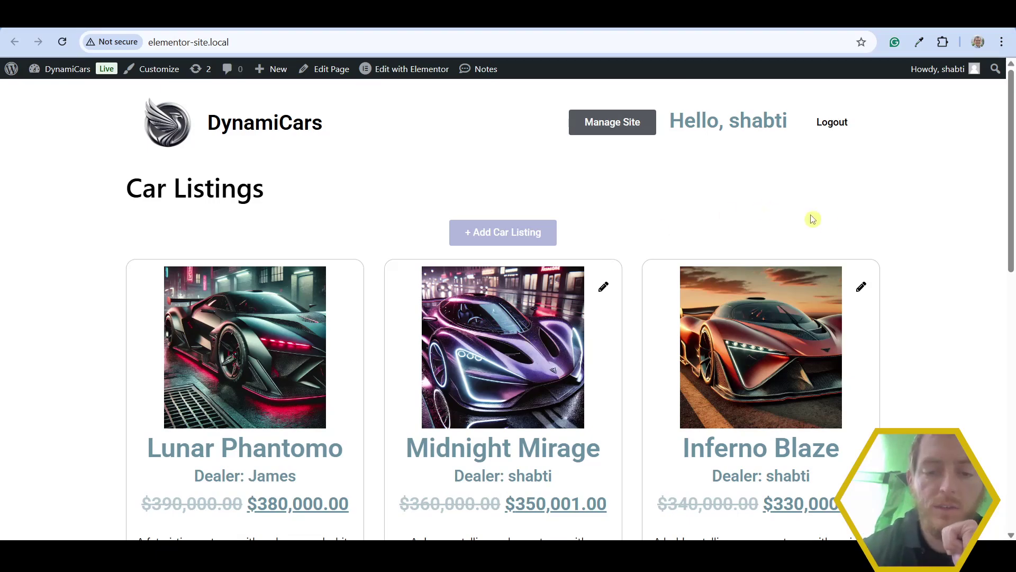